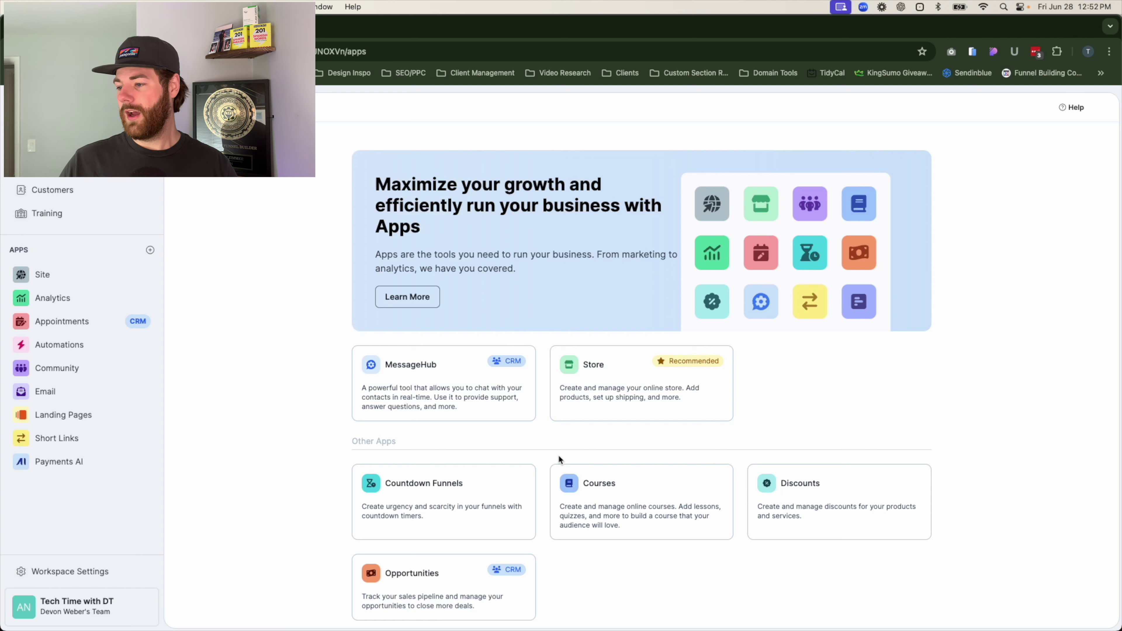
Examine the recommended, other and added apps in the workspace and open the Countdown Funnels app page
{"action": "scroll", "coordinate": [299, 489], "scroll_direction": "down", "scroll_amount": 6}
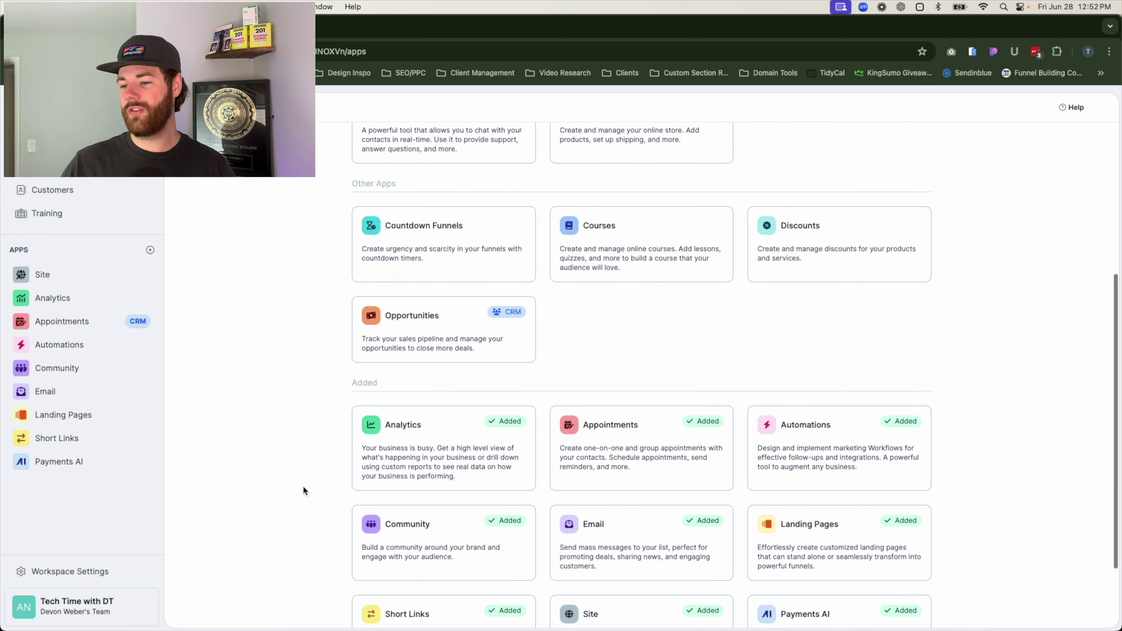
{"action": "scroll", "coordinate": [302, 486], "scroll_direction": "down", "scroll_amount": 1}
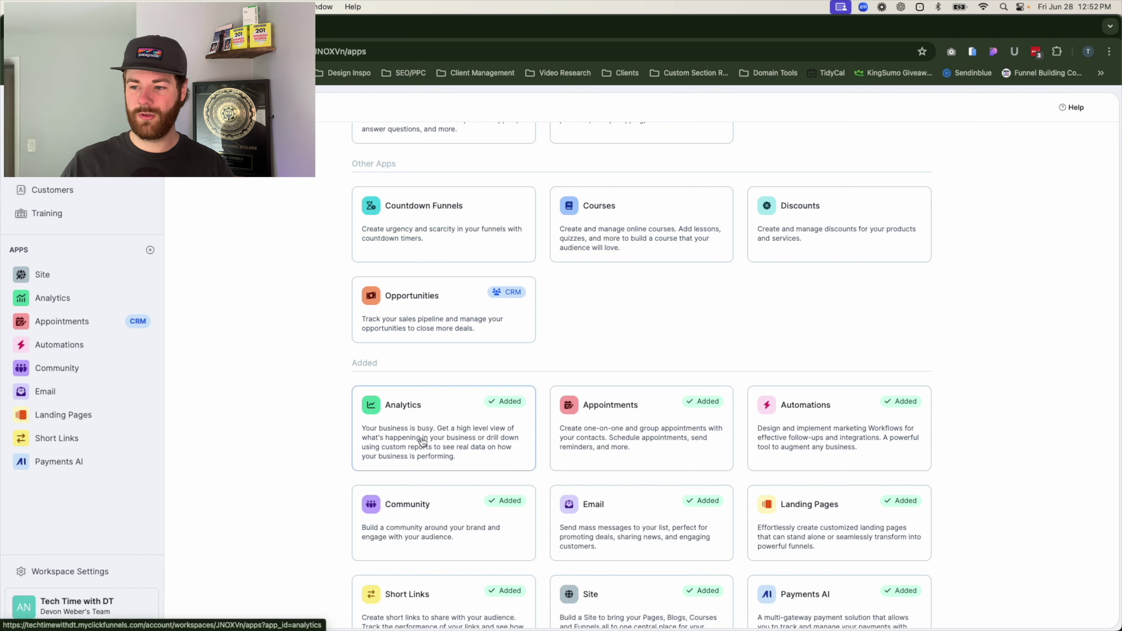
{"action": "left_click_drag", "start_coordinate": [352, 361], "coordinate": [390, 365]}
{"action": "scroll", "coordinate": [523, 360], "scroll_direction": "up", "scroll_amount": 5}
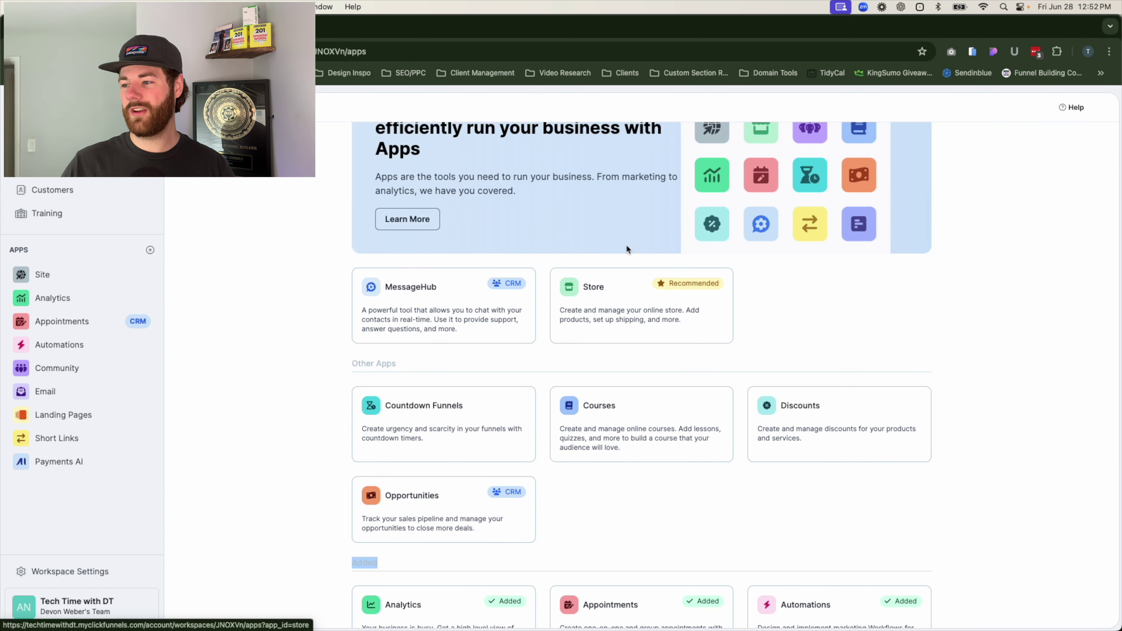
{"action": "scroll", "coordinate": [420, 354], "scroll_direction": "down", "scroll_amount": 1}
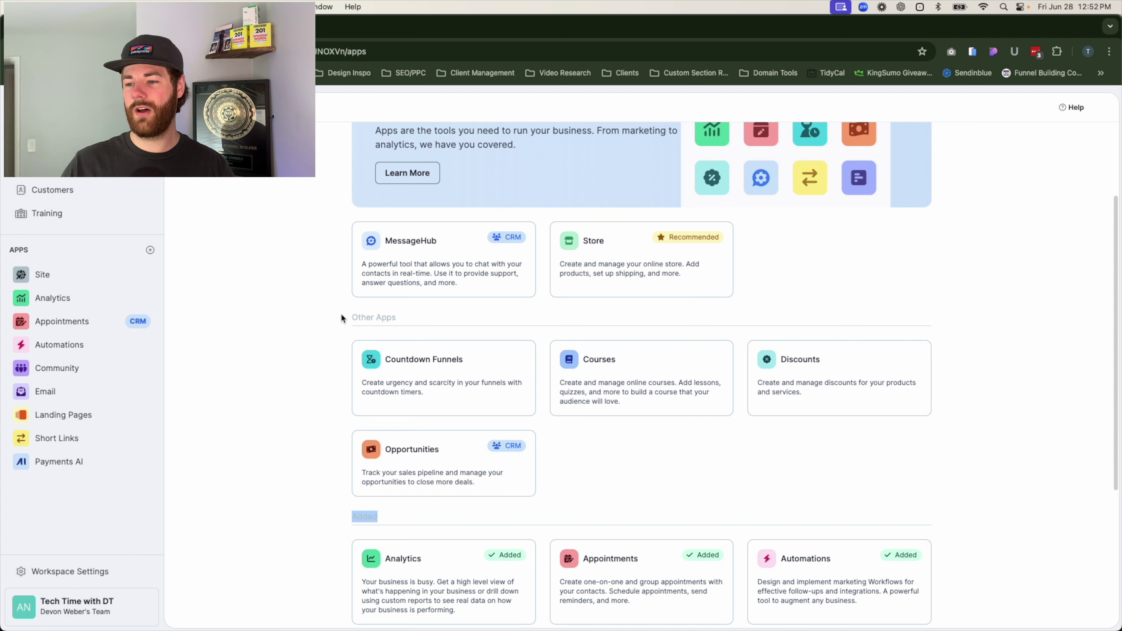
{"action": "left_click_drag", "start_coordinate": [344, 319], "coordinate": [399, 319]}
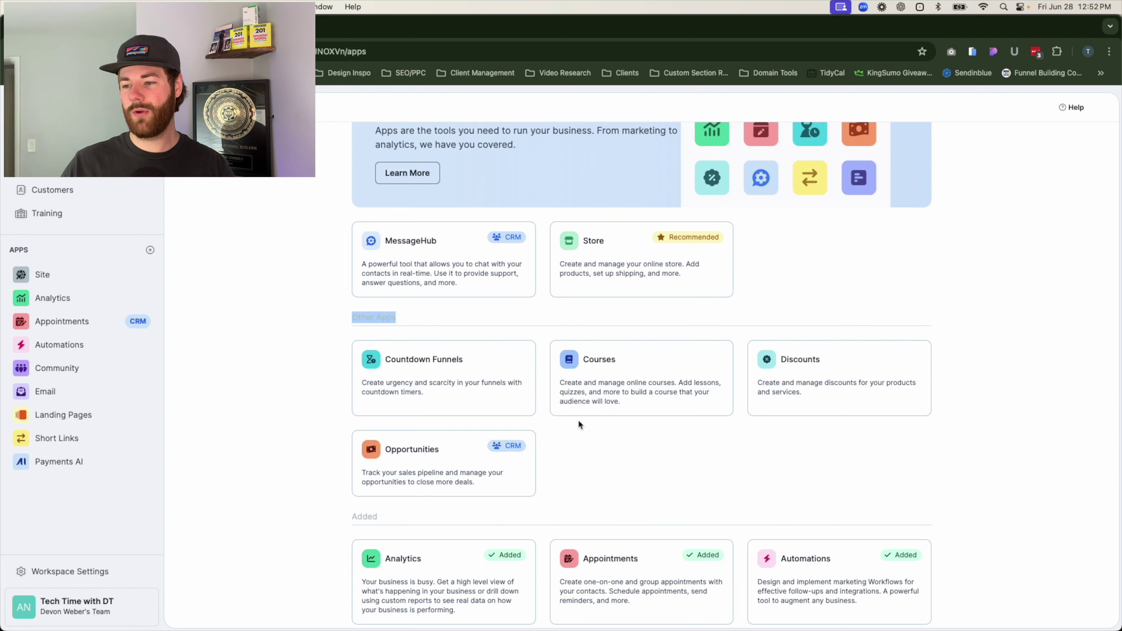
{"action": "left_click", "coordinate": [579, 511]}
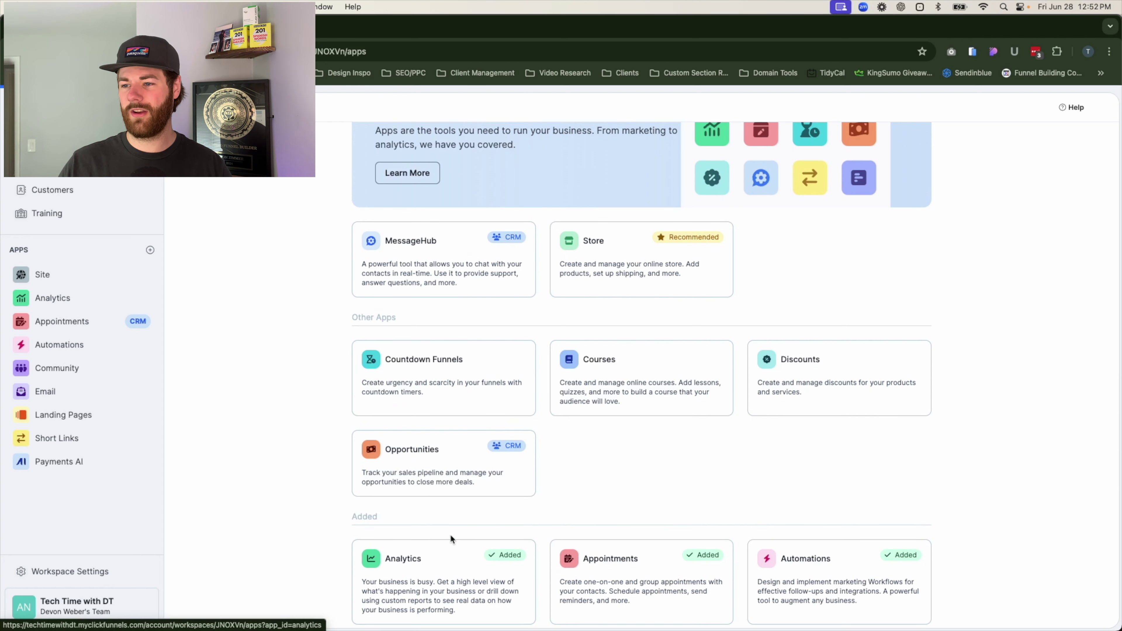
{"action": "left_click", "coordinate": [367, 380]}
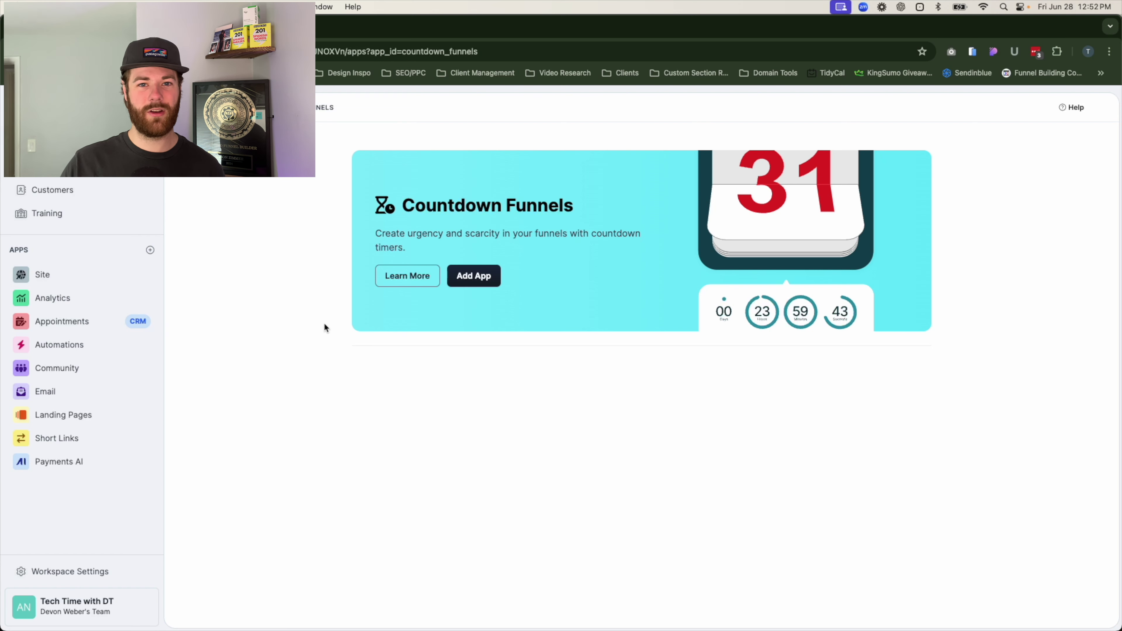
Open the Site app's overview and review its Recent Posts section
{"action": "left_click", "coordinate": [153, 279]}
{"action": "left_click", "coordinate": [106, 297]}
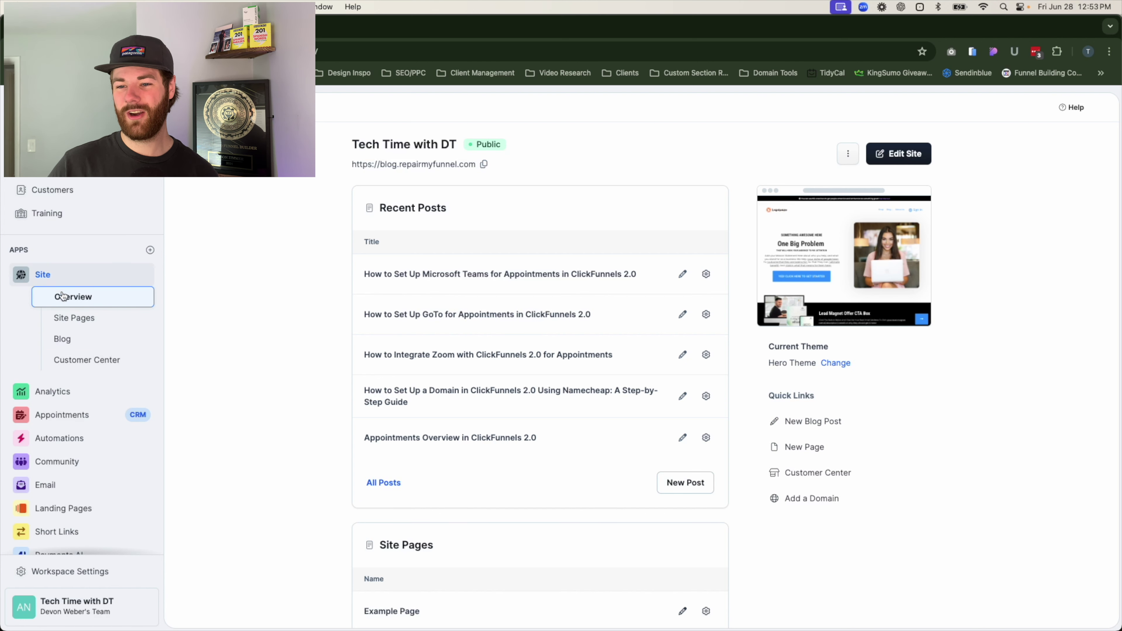
{"action": "left_click", "coordinate": [42, 275]}
{"action": "left_click", "coordinate": [42, 276]}
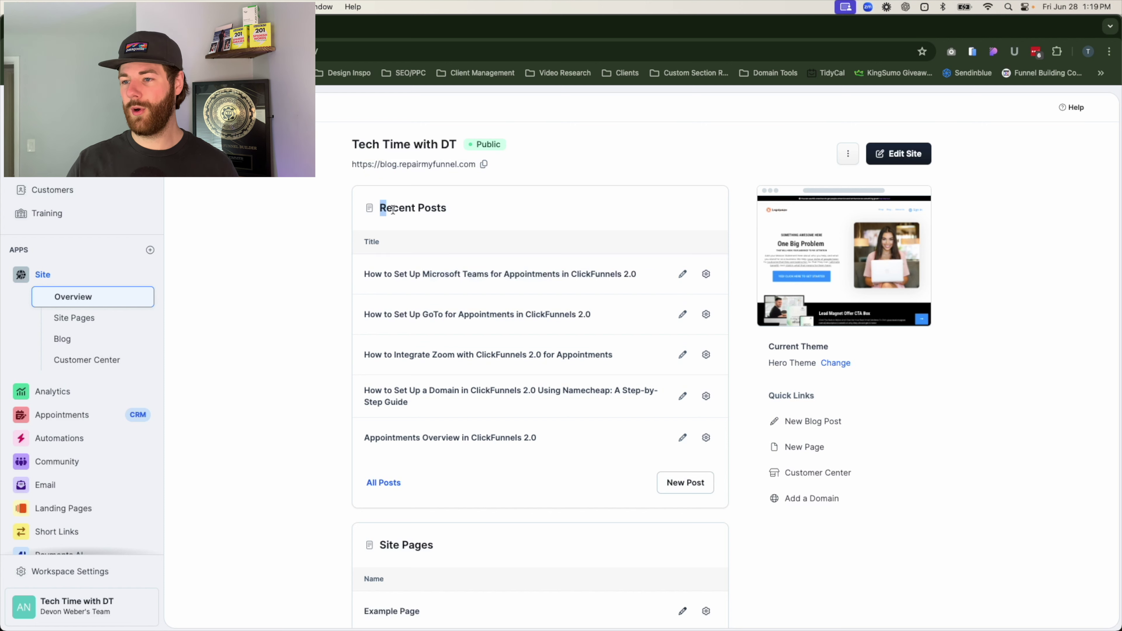
{"action": "left_click_drag", "start_coordinate": [379, 209], "coordinate": [435, 211]}
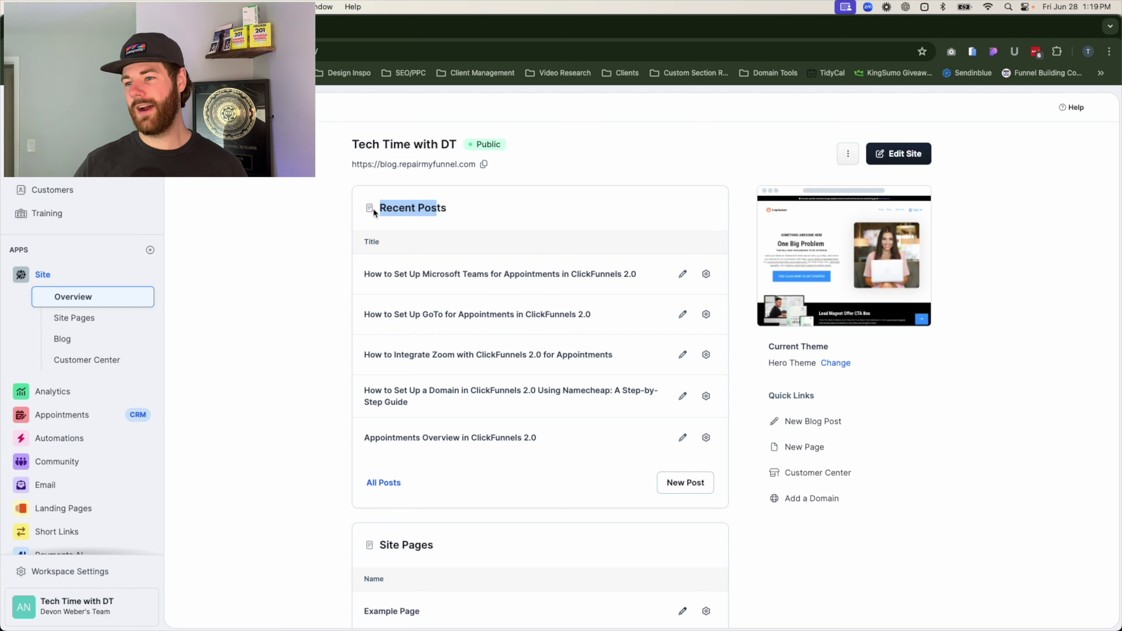
{"action": "left_click", "coordinate": [347, 221]}
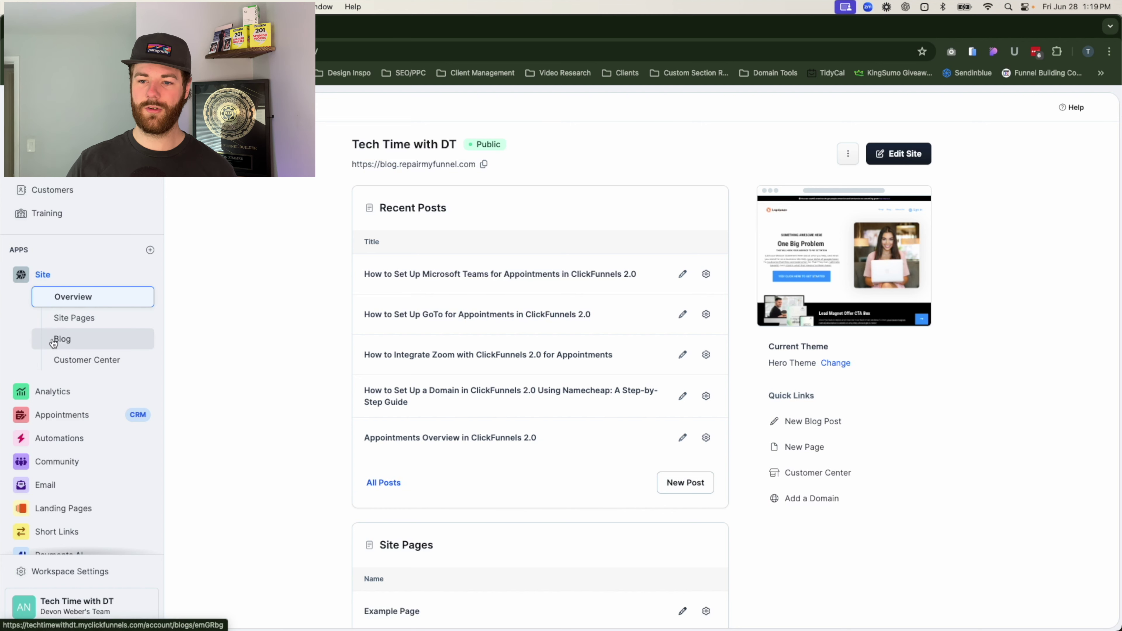
Open the site's blog posts list, preview the blog page, and return to the list
{"action": "left_click", "coordinate": [72, 347]}
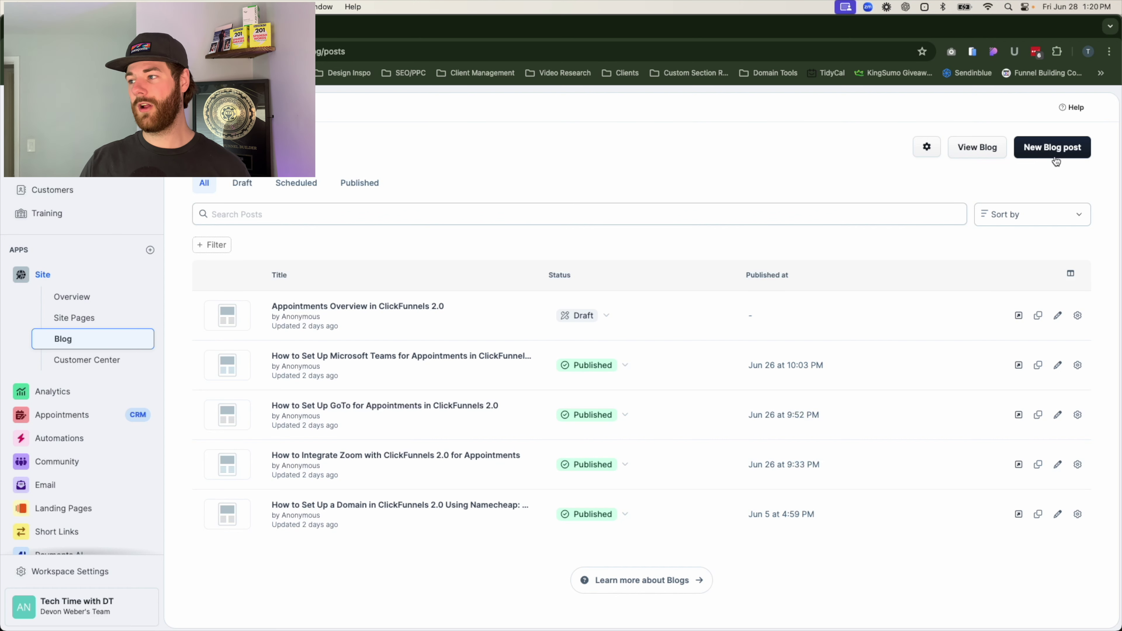
{"action": "left_click", "coordinate": [971, 157]}
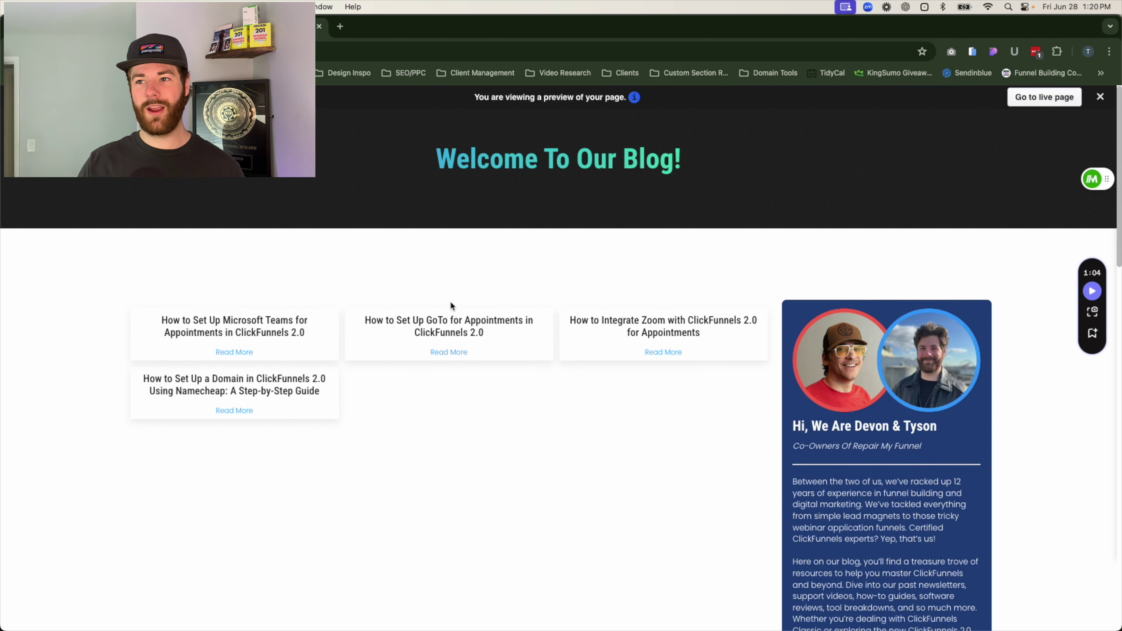
{"action": "left_click", "coordinate": [319, 26]}
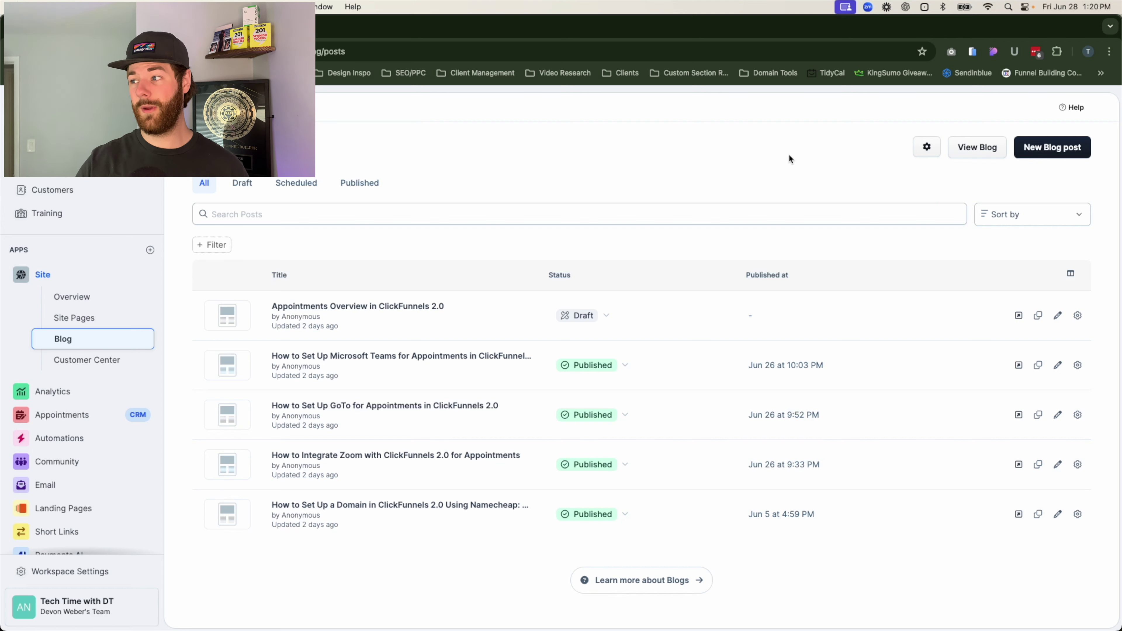
{"action": "left_click", "coordinate": [984, 153]}
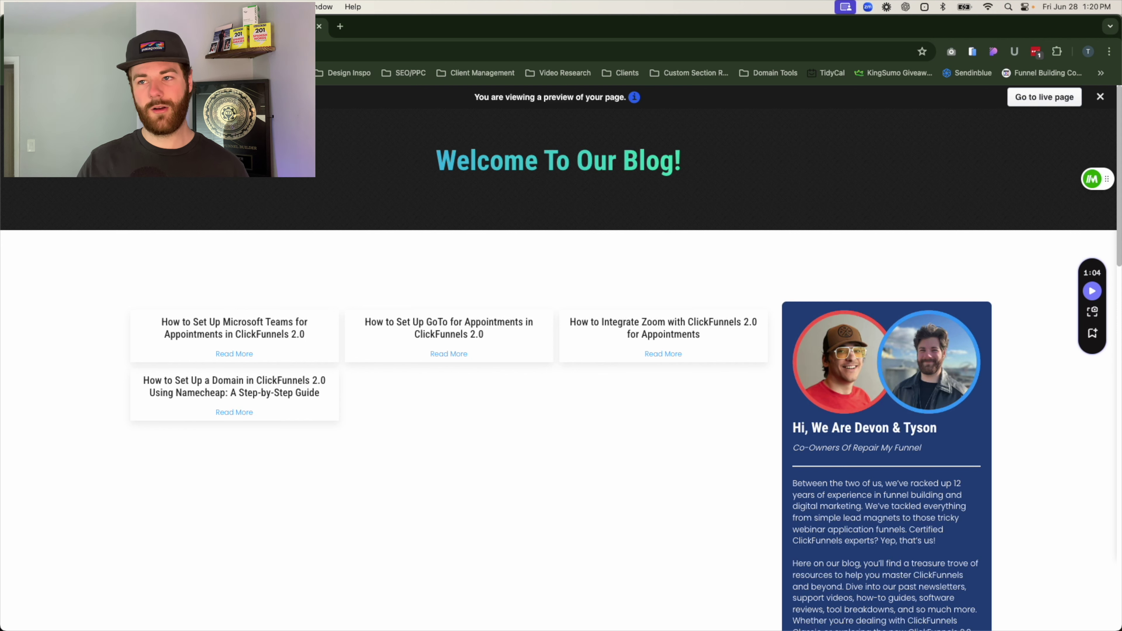
{"action": "left_click", "coordinate": [320, 27]}
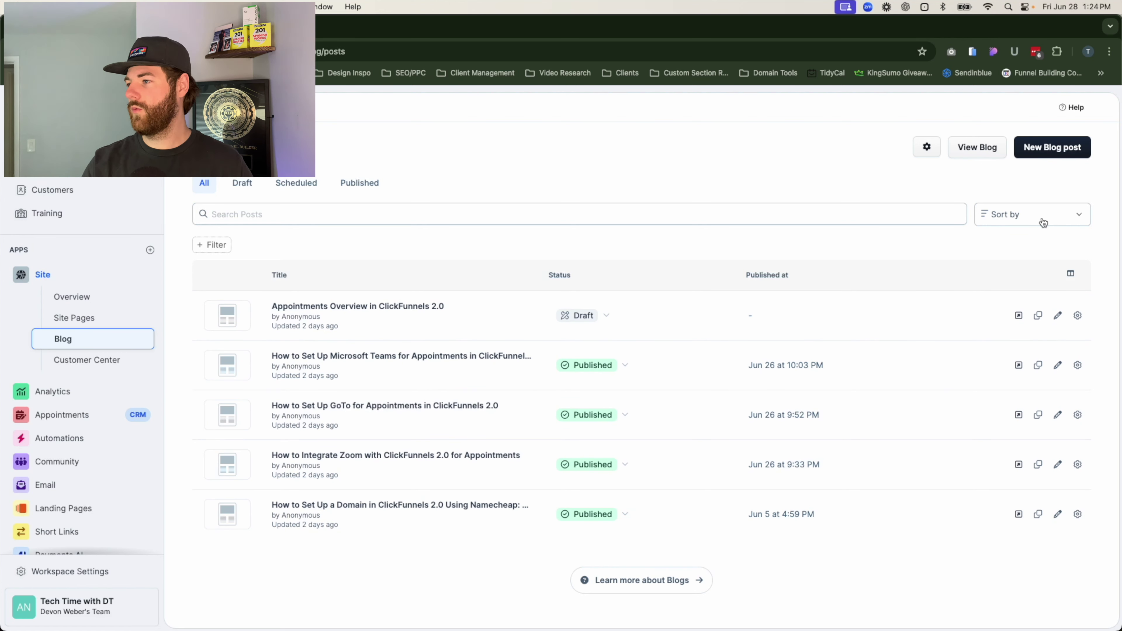
Open the blog settings and examine the blog information and the default blog title under SEO & Sharing
{"action": "left_click", "coordinate": [927, 147]}
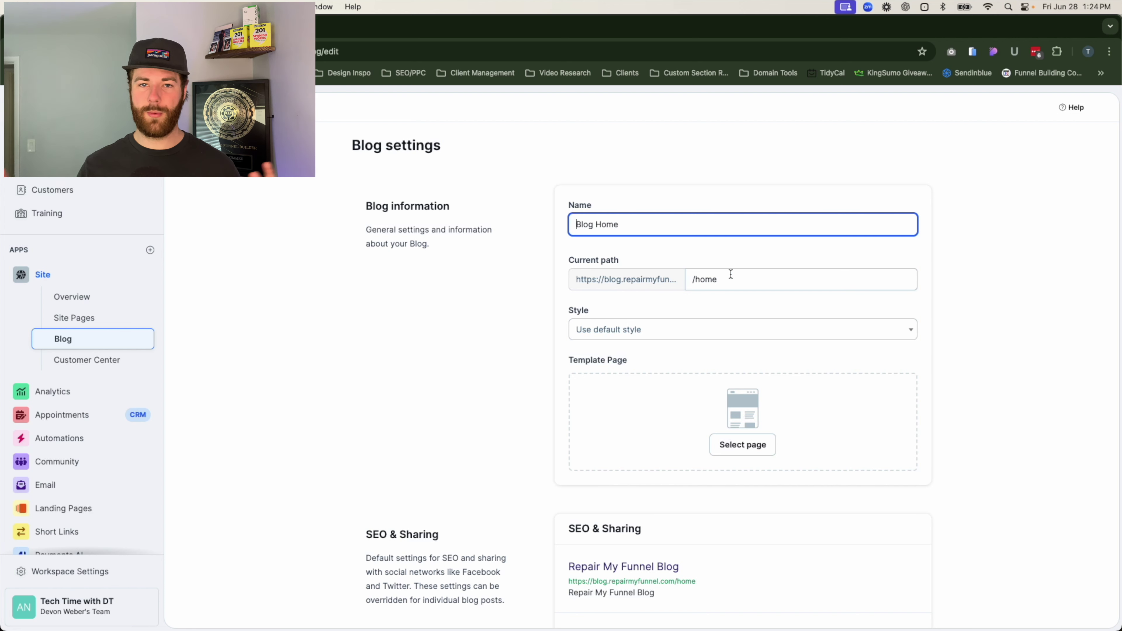
{"action": "scroll", "coordinate": [498, 405], "scroll_direction": "down", "scroll_amount": 4}
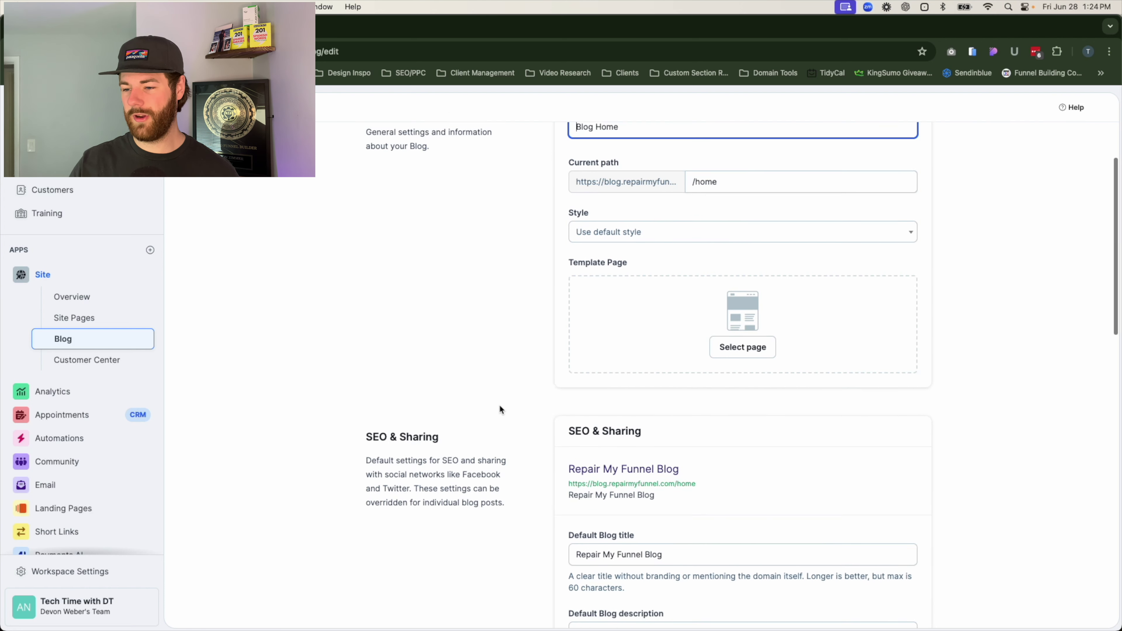
{"action": "scroll", "coordinate": [512, 394], "scroll_direction": "down", "scroll_amount": 3}
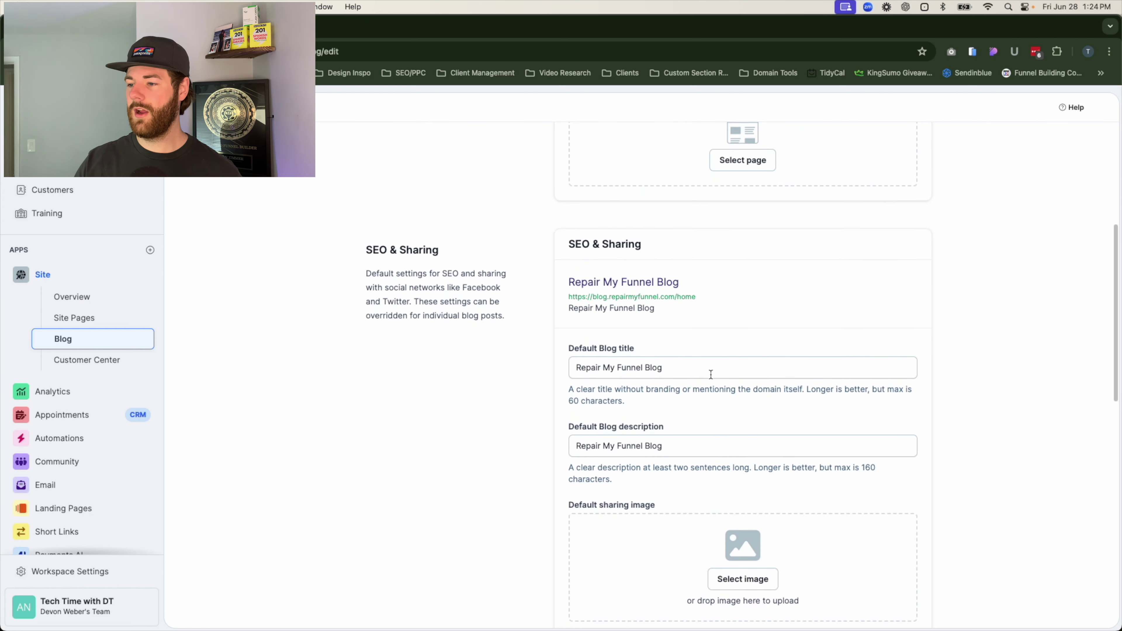
{"action": "left_click", "coordinate": [570, 368]}
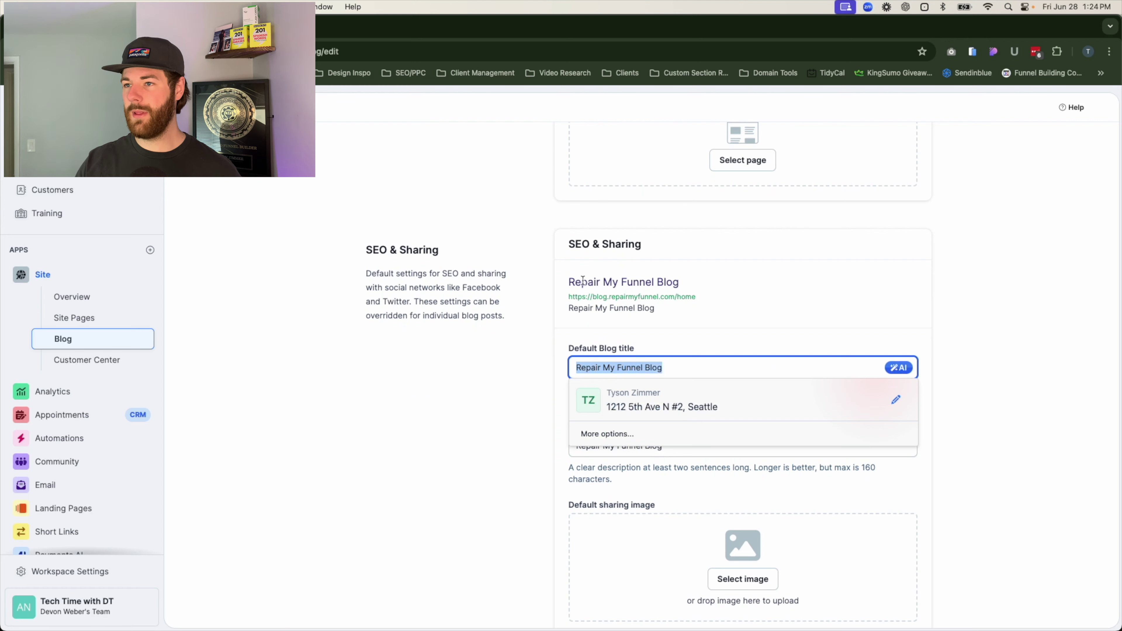
{"action": "scroll", "coordinate": [508, 301], "scroll_direction": "up", "scroll_amount": 7}
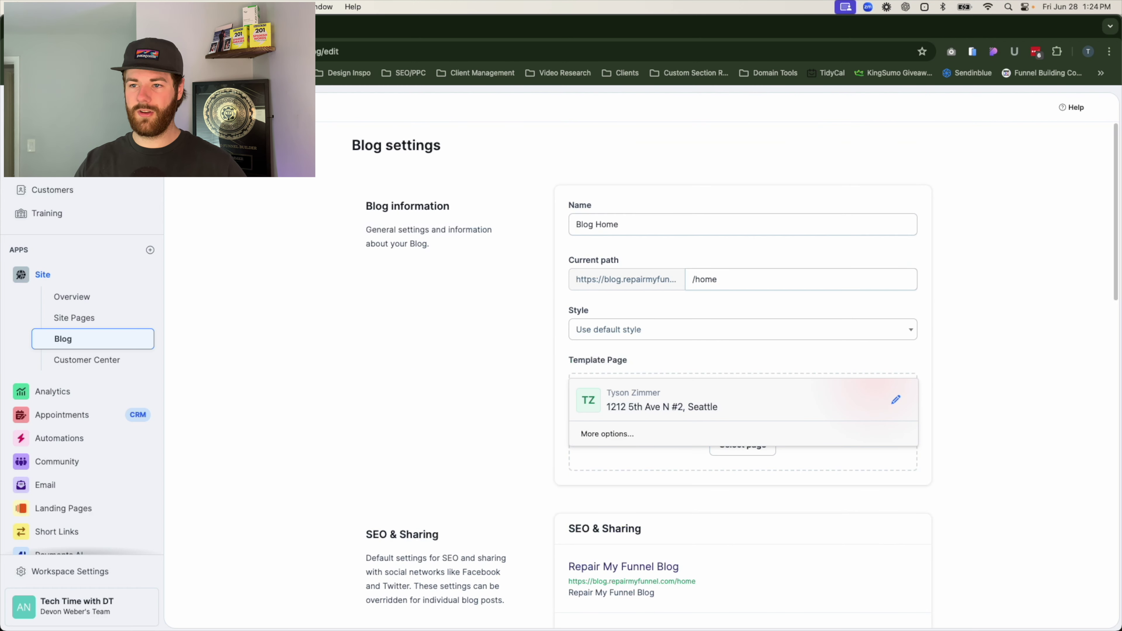
Preview the blog from the posts list and return to the blog settings
{"action": "left_click", "coordinate": [278, 26]}
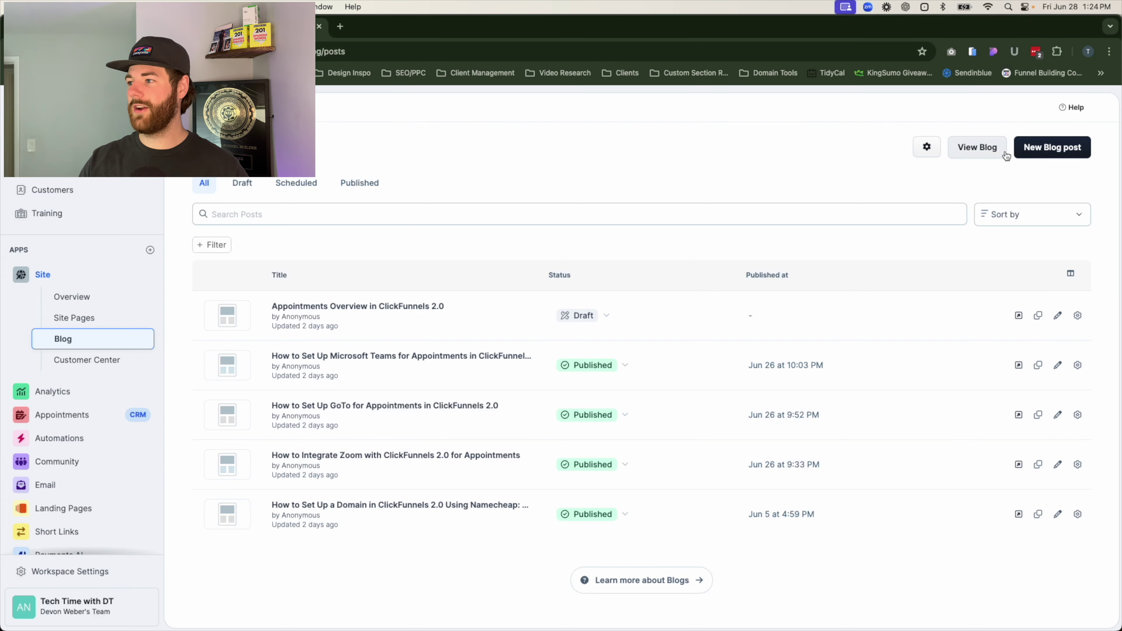
{"action": "left_click", "coordinate": [937, 151]}
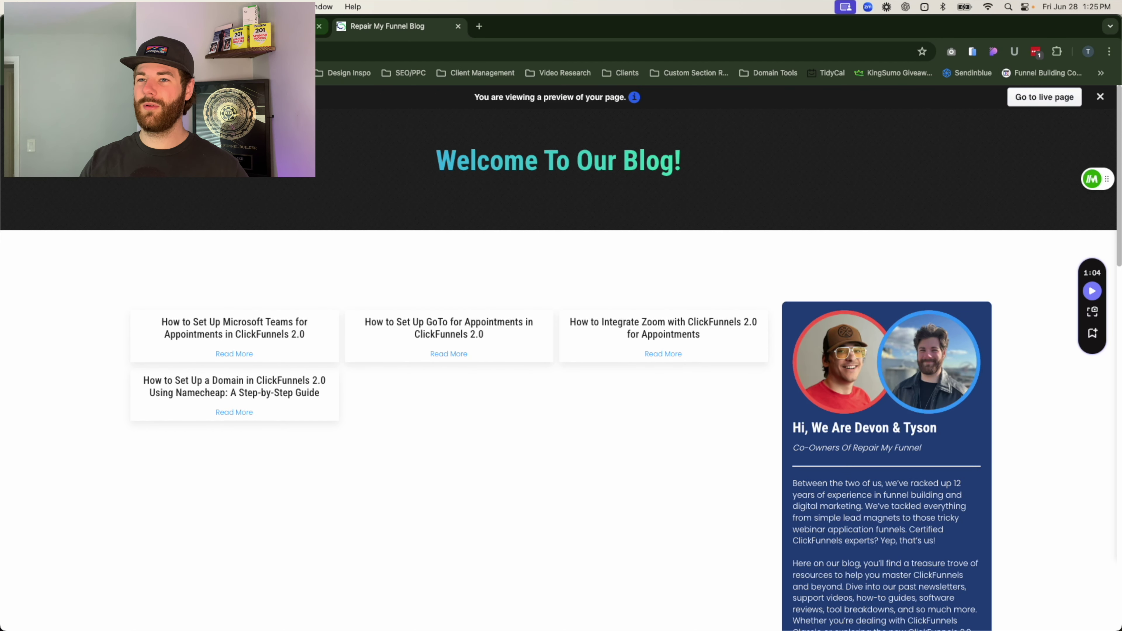
{"action": "key", "text": "super+w"}
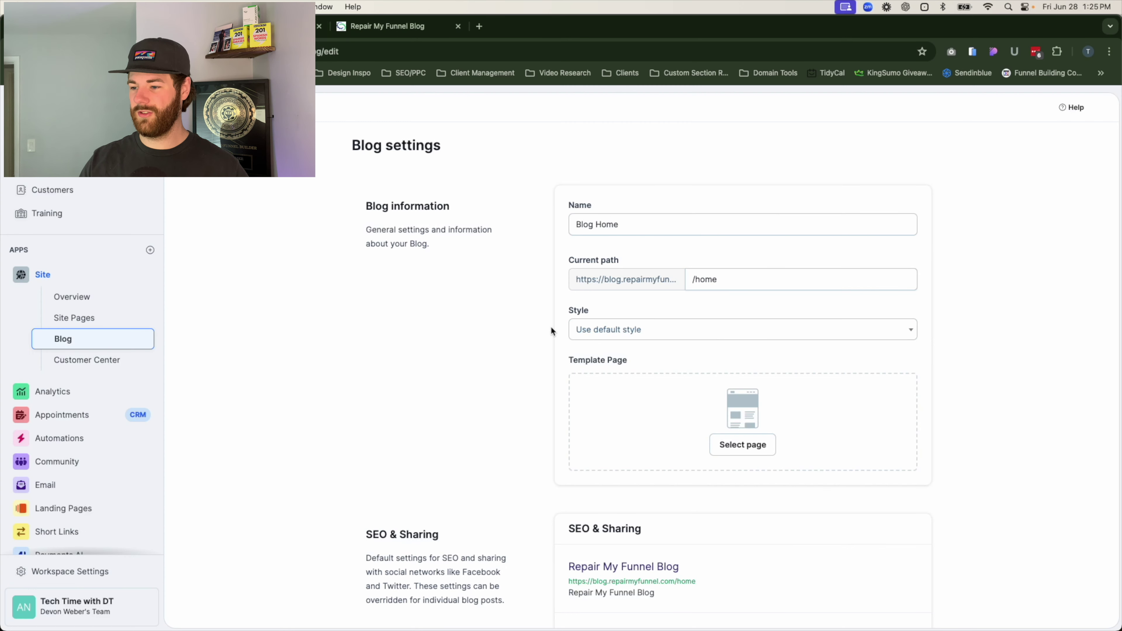
Examine the blog's SEO defaults, categories and tags, and view the new author form without creating an author
{"action": "scroll", "coordinate": [574, 398], "scroll_direction": "down", "scroll_amount": 5}
{"action": "scroll", "coordinate": [608, 487], "scroll_direction": "down", "scroll_amount": 3}
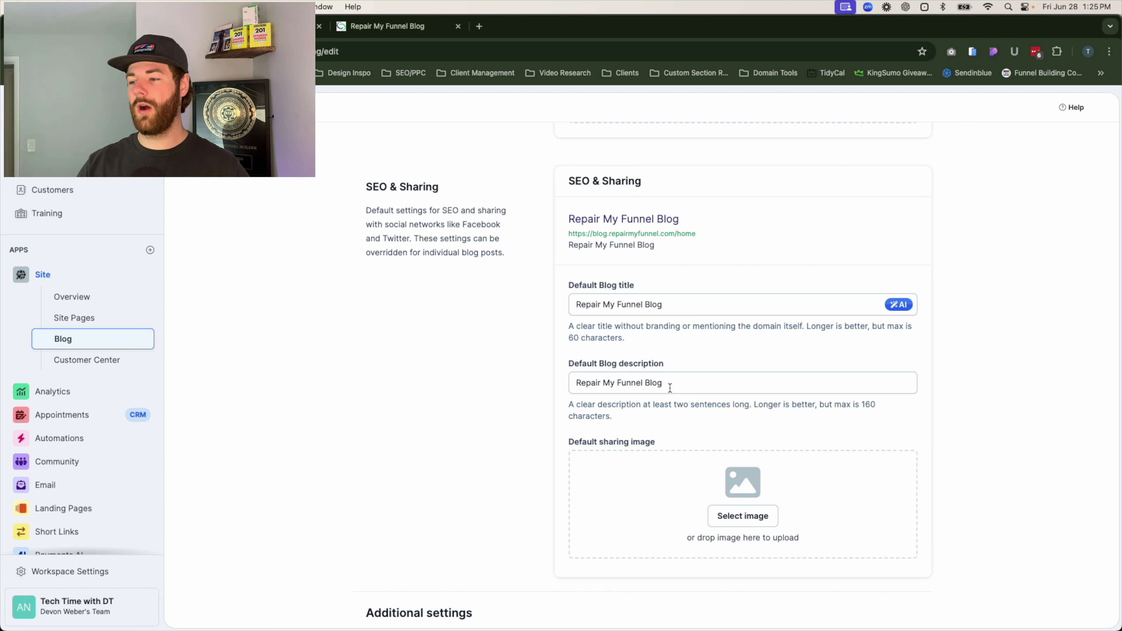
{"action": "scroll", "coordinate": [560, 436], "scroll_direction": "down", "scroll_amount": 2}
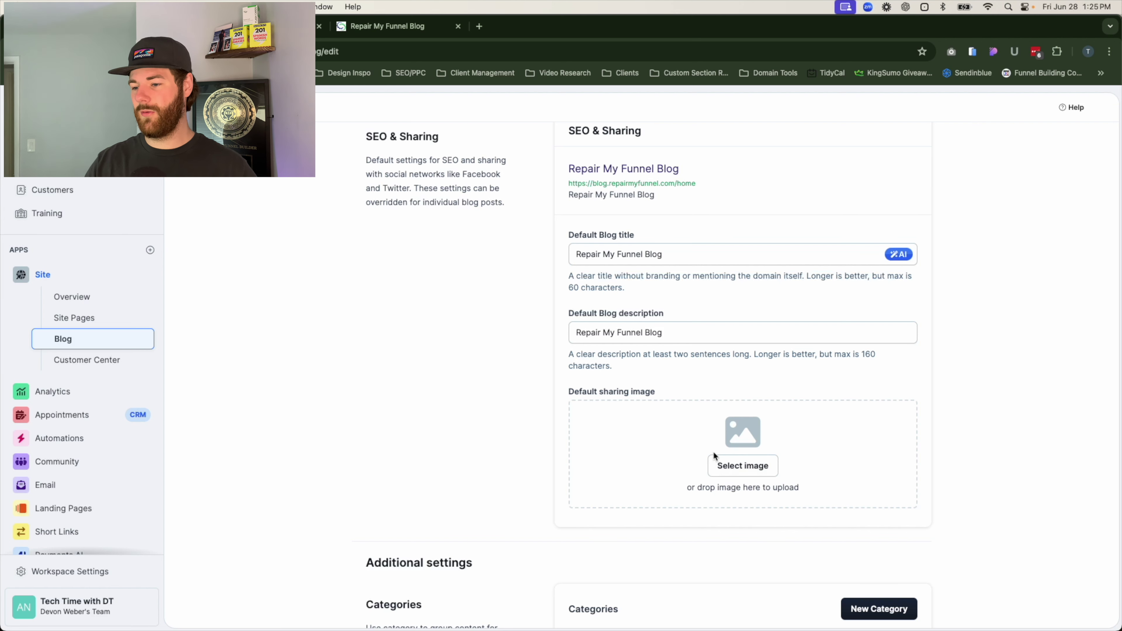
{"action": "scroll", "coordinate": [564, 474], "scroll_direction": "down", "scroll_amount": 5}
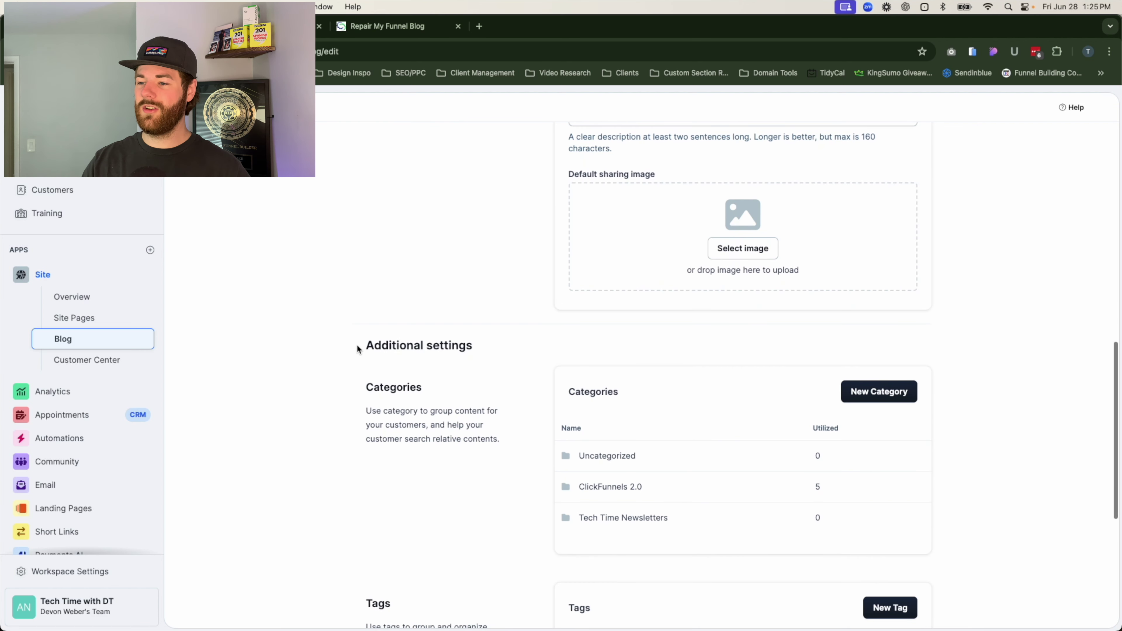
{"action": "scroll", "coordinate": [361, 353], "scroll_direction": "down", "scroll_amount": 2}
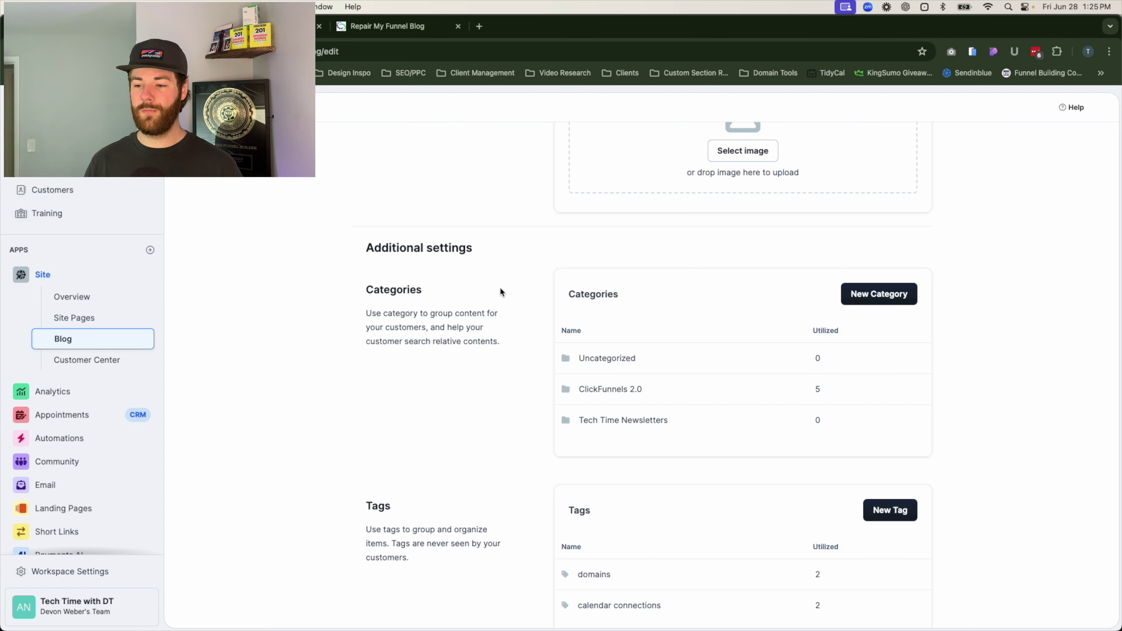
{"action": "scroll", "coordinate": [506, 477], "scroll_direction": "down", "scroll_amount": 5}
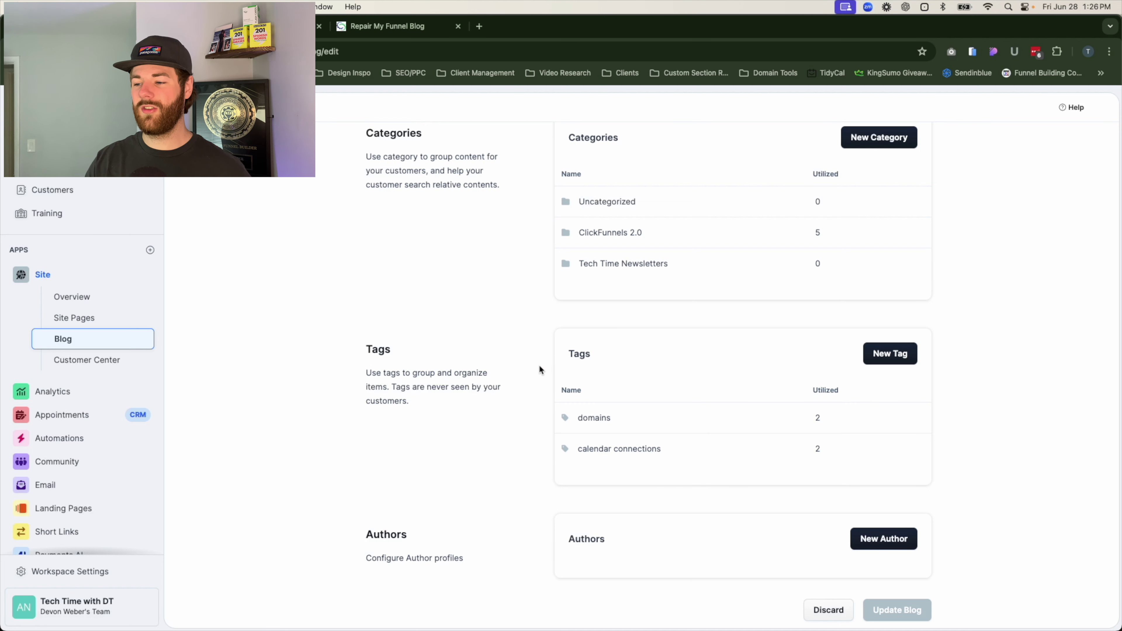
{"action": "scroll", "coordinate": [524, 393], "scroll_direction": "down", "scroll_amount": 2}
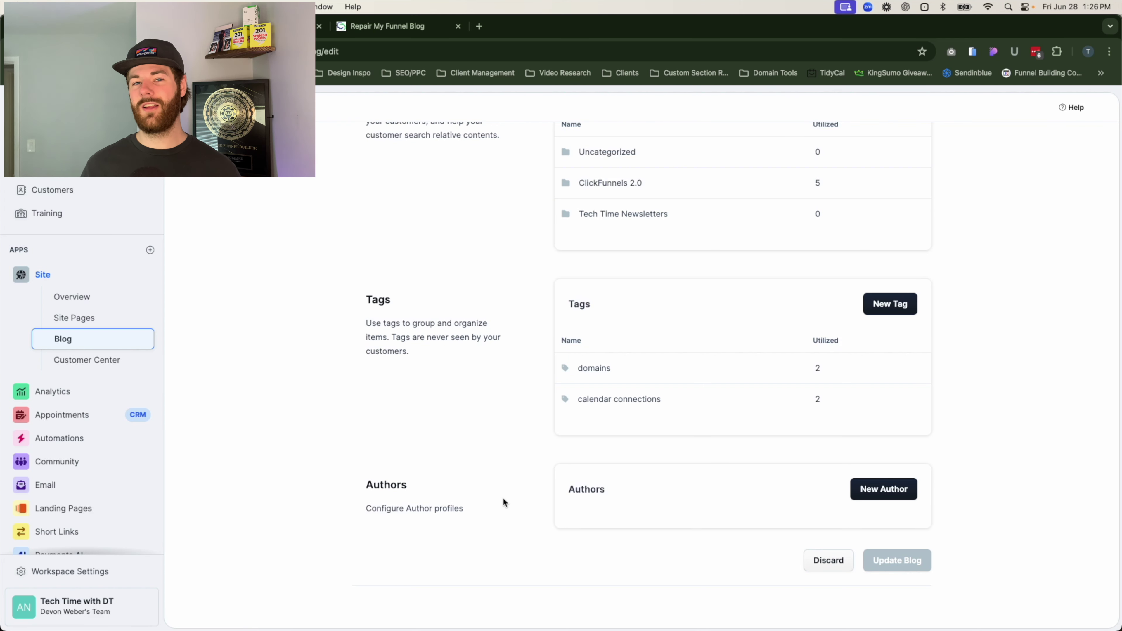
{"action": "left_click", "coordinate": [872, 496]}
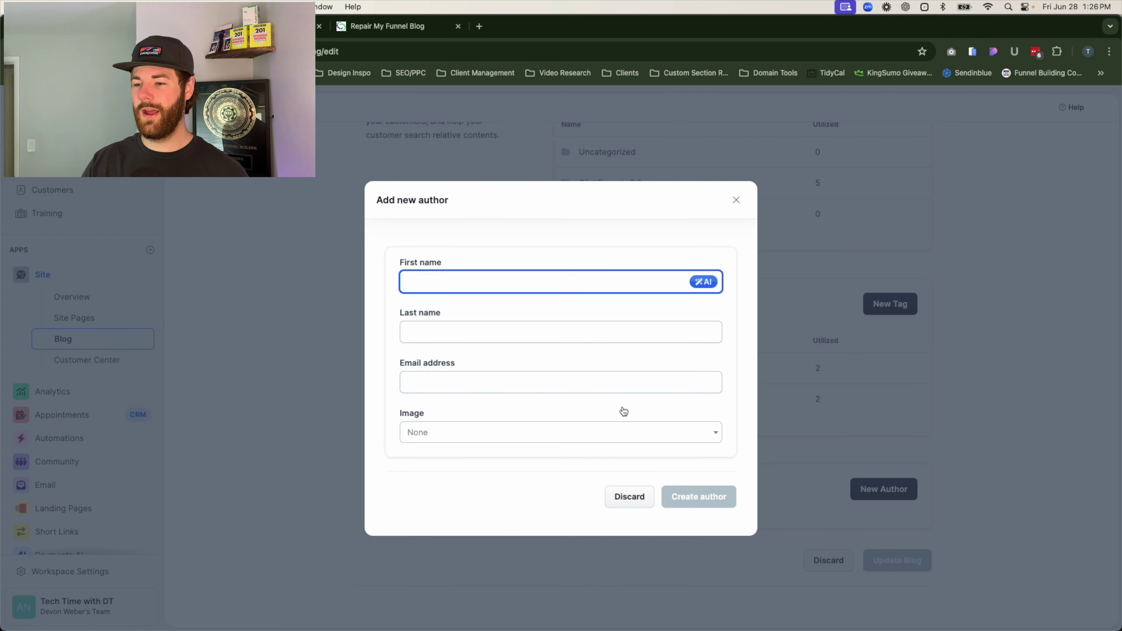
{"action": "left_click", "coordinate": [736, 200]}
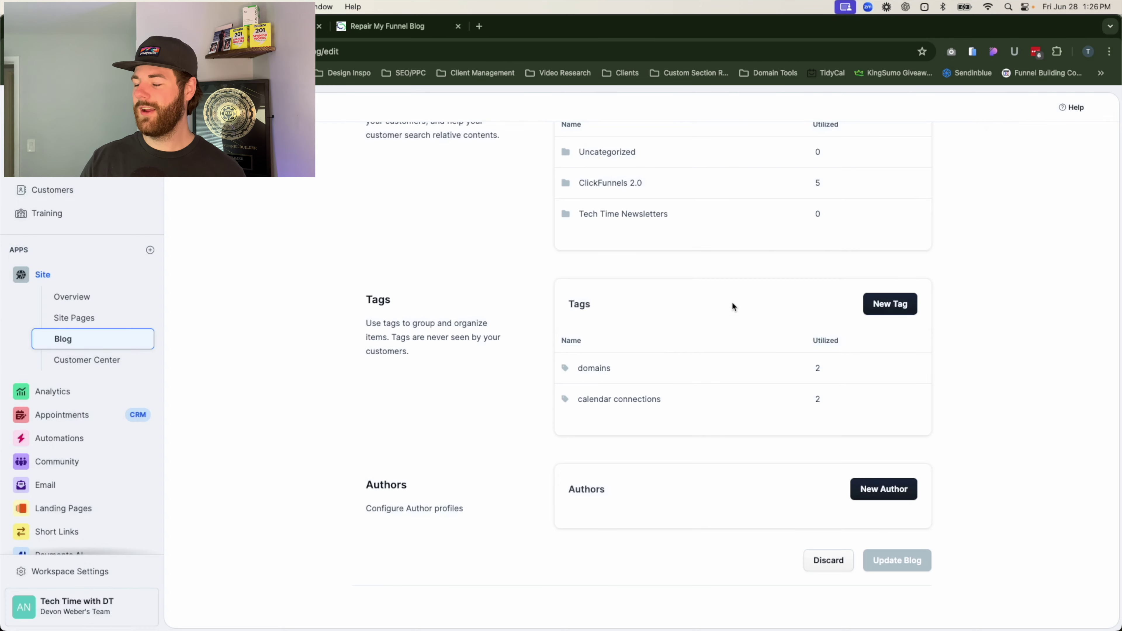
Return to the blog posts list and open the settings of the post "Appointments Overview in ClickFunnels 2.0"
{"action": "scroll", "coordinate": [502, 357], "scroll_direction": "up", "scroll_amount": 4}
{"action": "scroll", "coordinate": [502, 363], "scroll_direction": "up", "scroll_amount": 10}
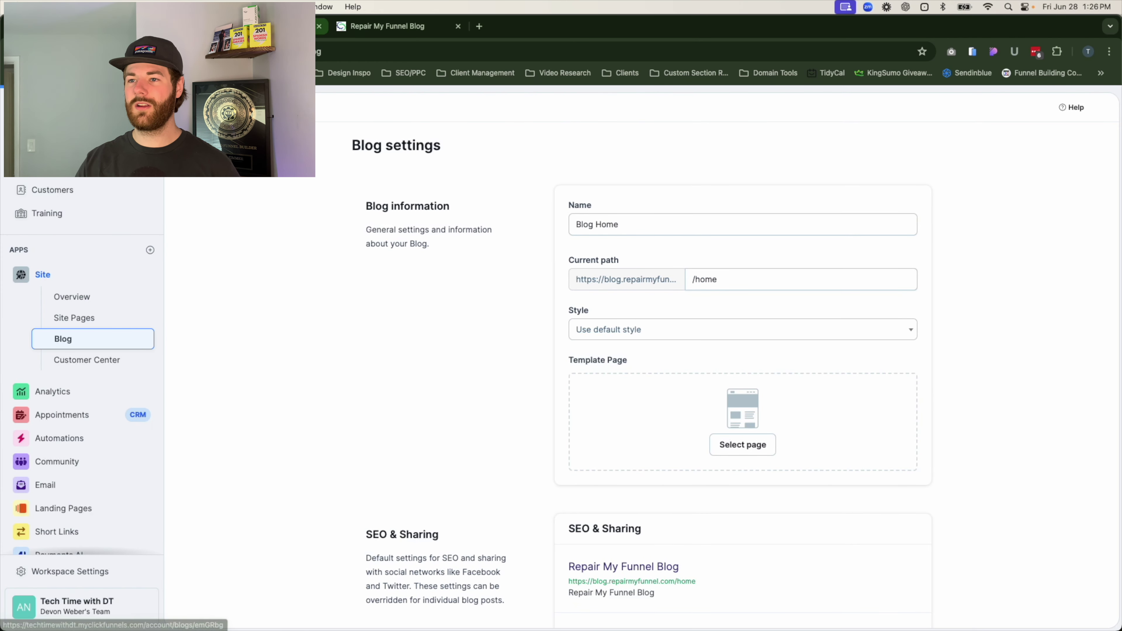
{"action": "left_click", "coordinate": [319, 26]}
{"action": "left_click", "coordinate": [322, 27]}
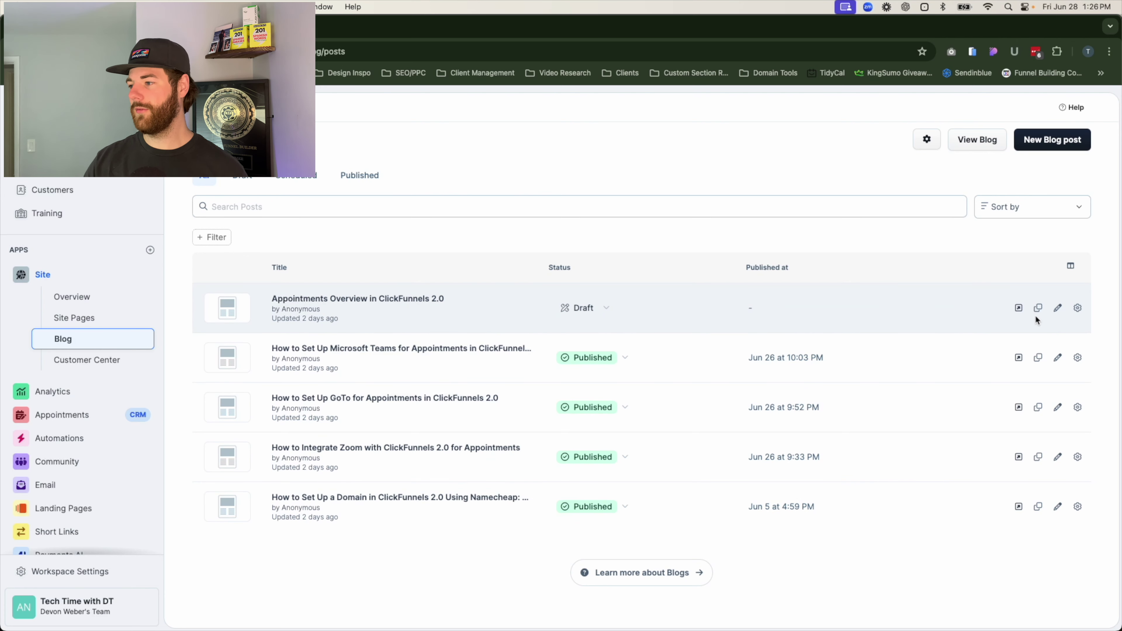
{"action": "left_click", "coordinate": [1078, 308]}
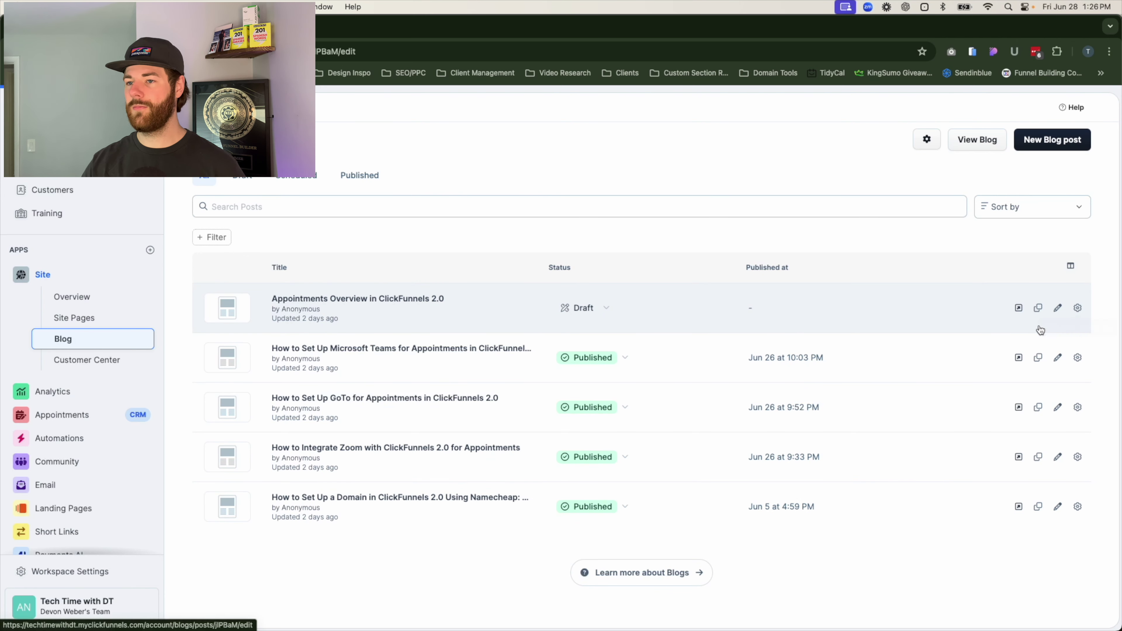
Examine the post's title, summary, SEO & Sharing fields, current path and URLs table
{"action": "scroll", "coordinate": [446, 400], "scroll_direction": "down", "scroll_amount": 2}
{"action": "scroll", "coordinate": [811, 237], "scroll_direction": "up", "scroll_amount": 2}
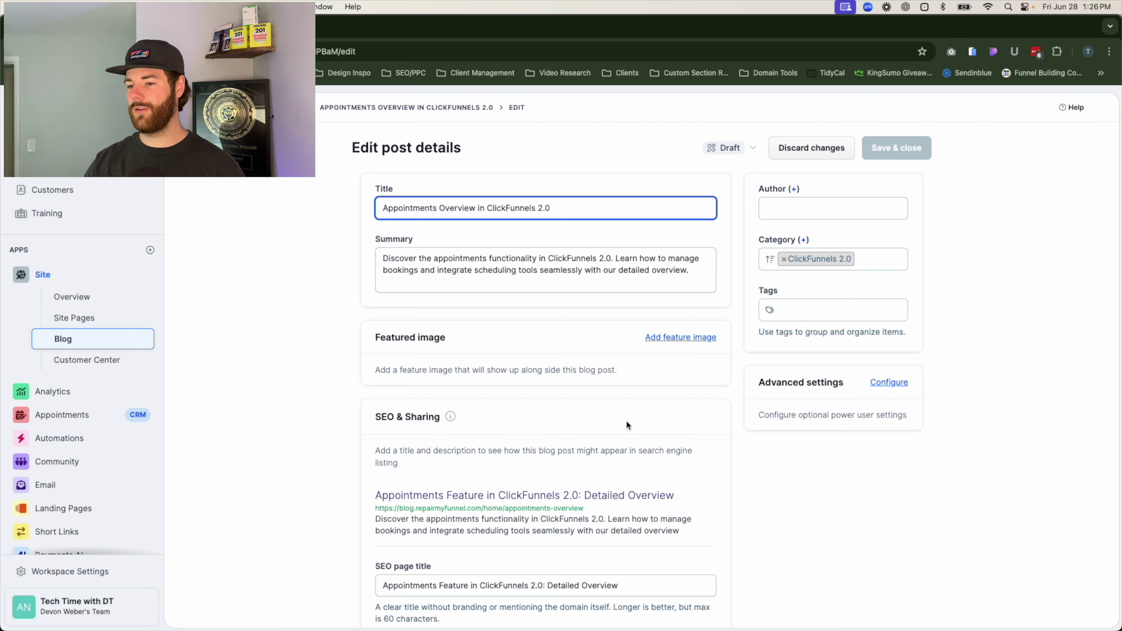
{"action": "scroll", "coordinate": [626, 420], "scroll_direction": "down", "scroll_amount": 6}
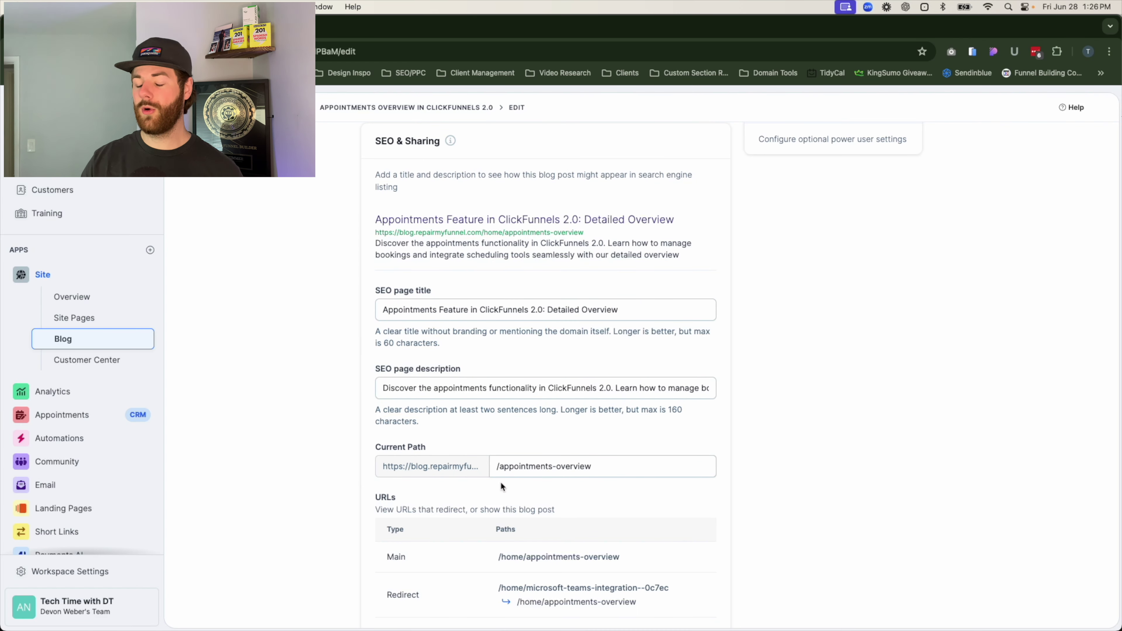
{"action": "scroll", "coordinate": [442, 475], "scroll_direction": "down", "scroll_amount": 1}
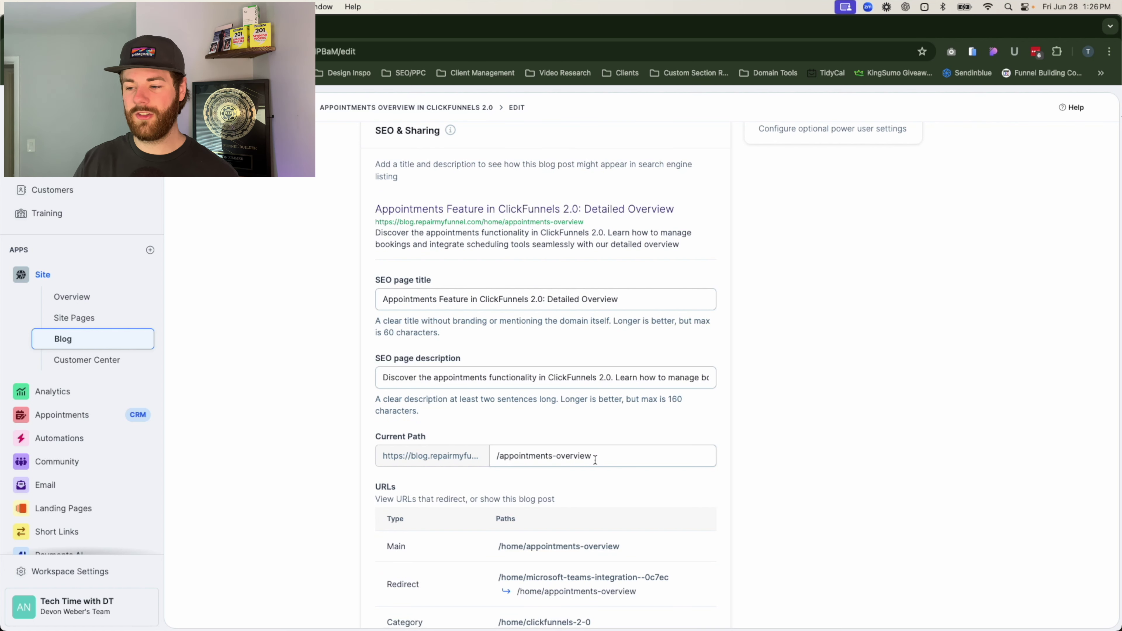
{"action": "scroll", "coordinate": [592, 462], "scroll_direction": "up", "scroll_amount": 5}
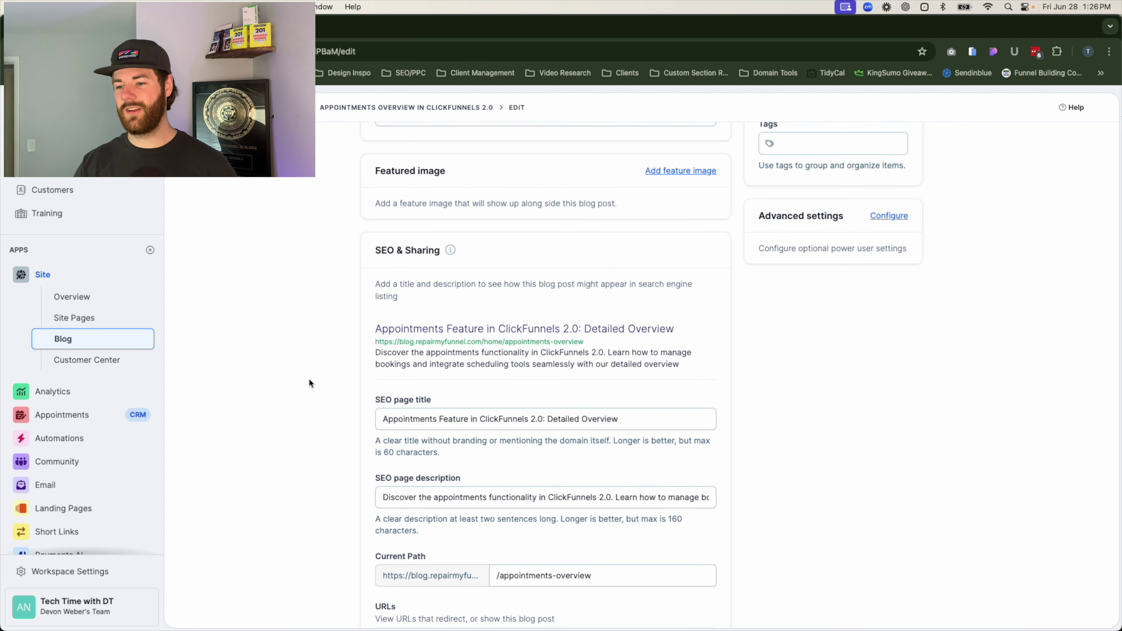
{"action": "scroll", "coordinate": [343, 491], "scroll_direction": "up", "scroll_amount": 7}
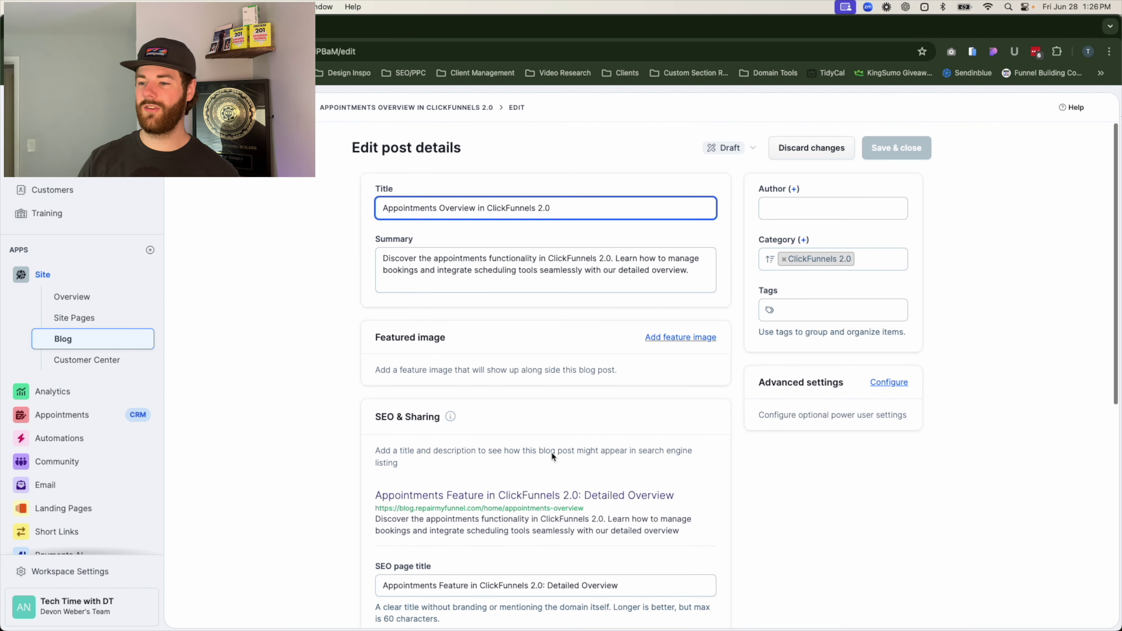
Add the "100% Satisfaction Guarantee" badge from the image library as the post's featured image and save the post
{"action": "left_click", "coordinate": [693, 339]}
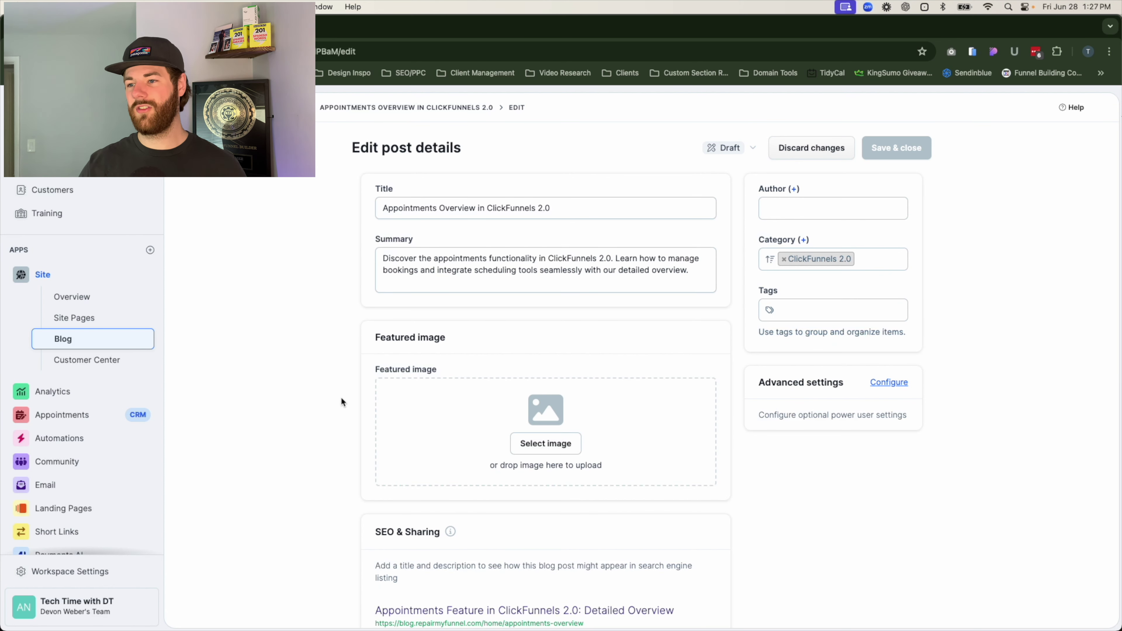
{"action": "left_click", "coordinate": [554, 452]}
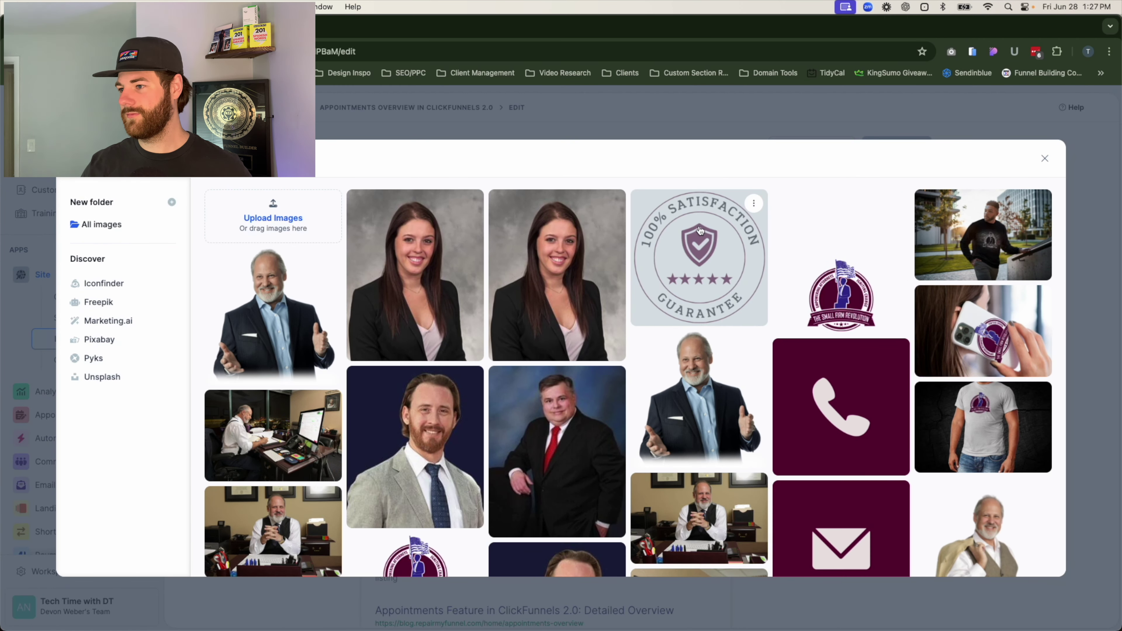
{"action": "left_click", "coordinate": [702, 265]}
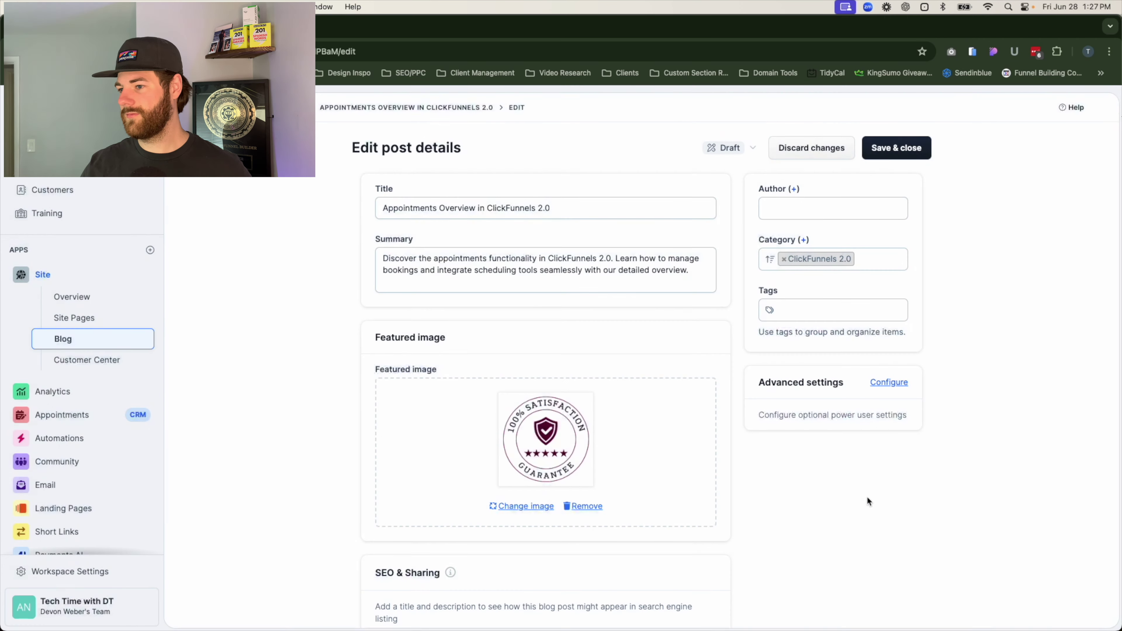
{"action": "left_click", "coordinate": [902, 154]}
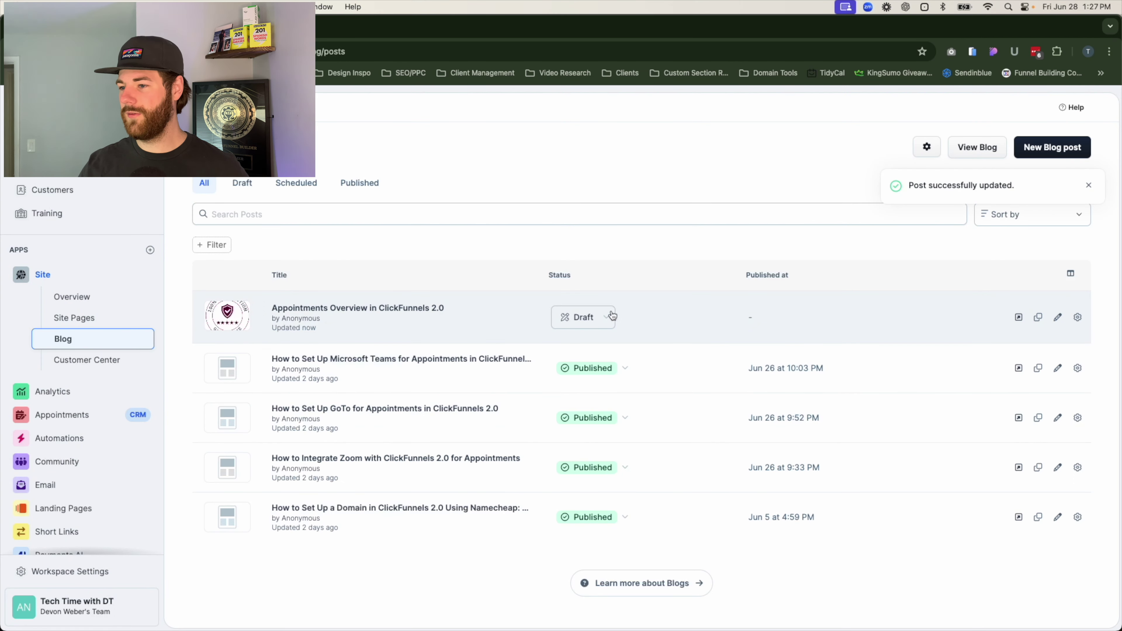
Publish the post "Appointments Overview in ClickFunnels 2.0" immediately, and preview the blog before returning to the posts list
{"action": "left_click", "coordinate": [607, 317]}
{"action": "left_click", "coordinate": [603, 341]}
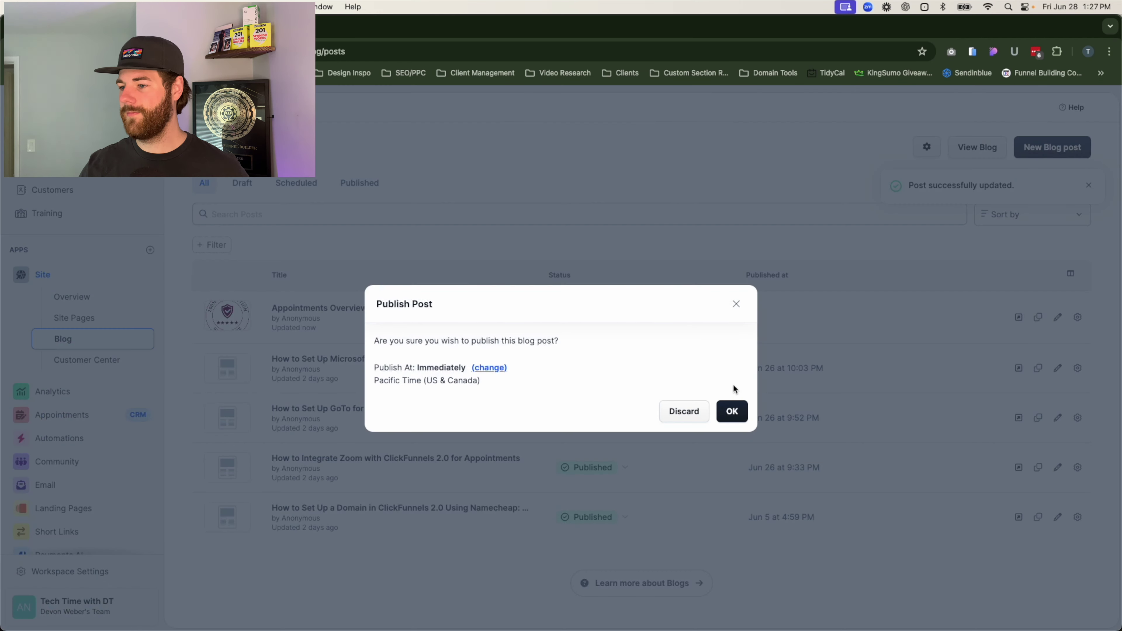
{"action": "left_click", "coordinate": [734, 412]}
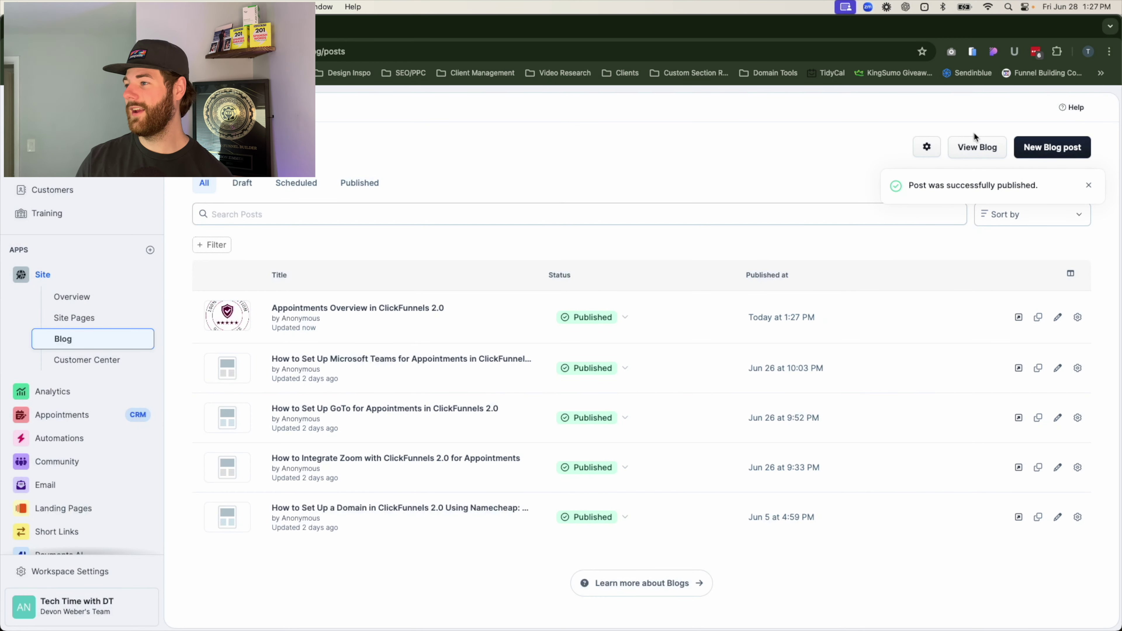
{"action": "left_click", "coordinate": [976, 145]}
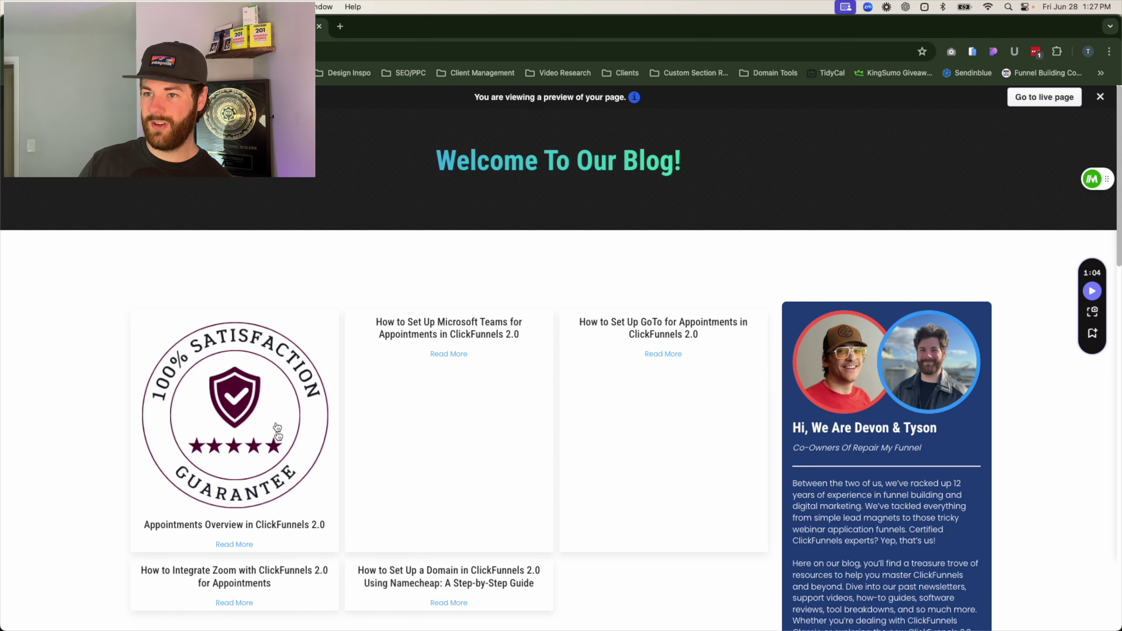
{"action": "key", "text": "super+w"}
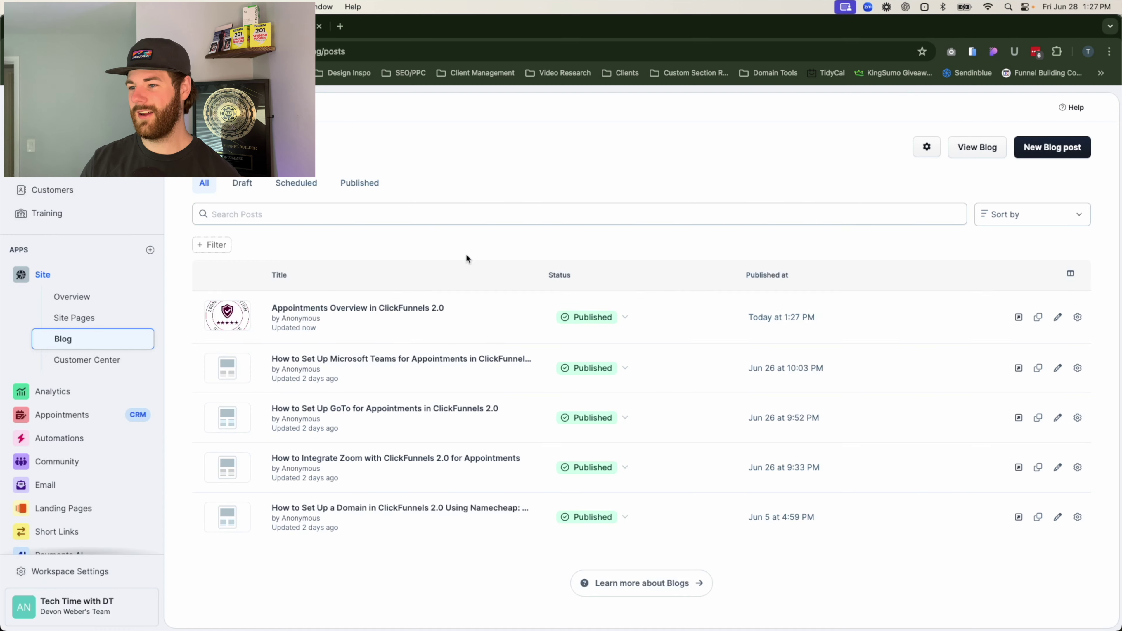
Convert the "Appointments Overview in ClickFunnels 2.0" post back to draft, and remove its featured image in the post details
{"action": "left_click", "coordinate": [593, 325]}
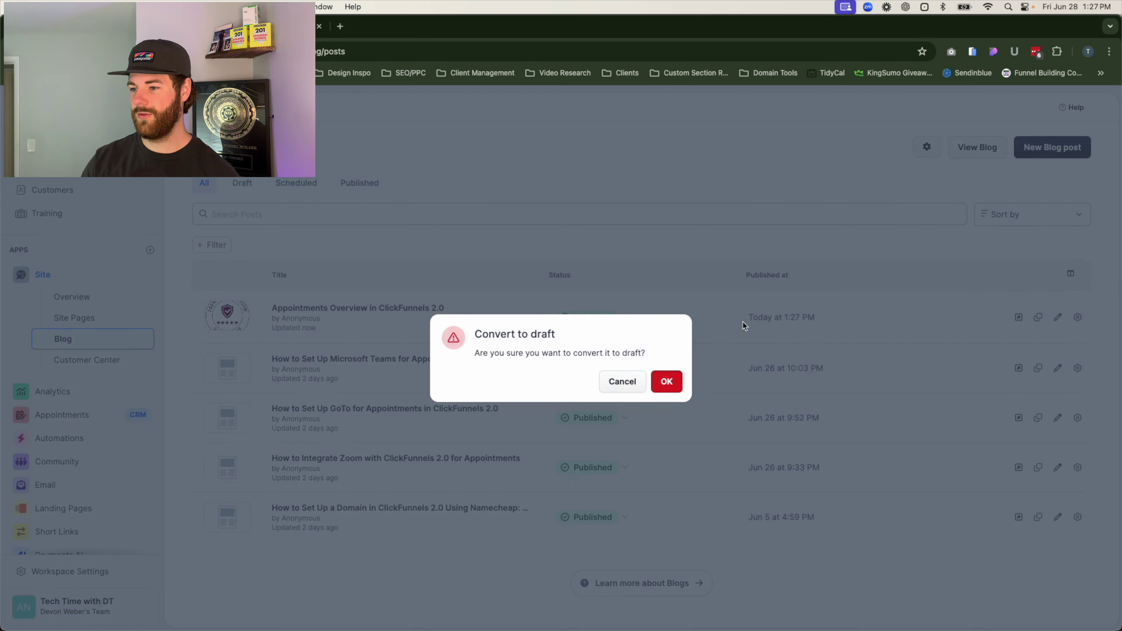
{"action": "key", "text": "Return"}
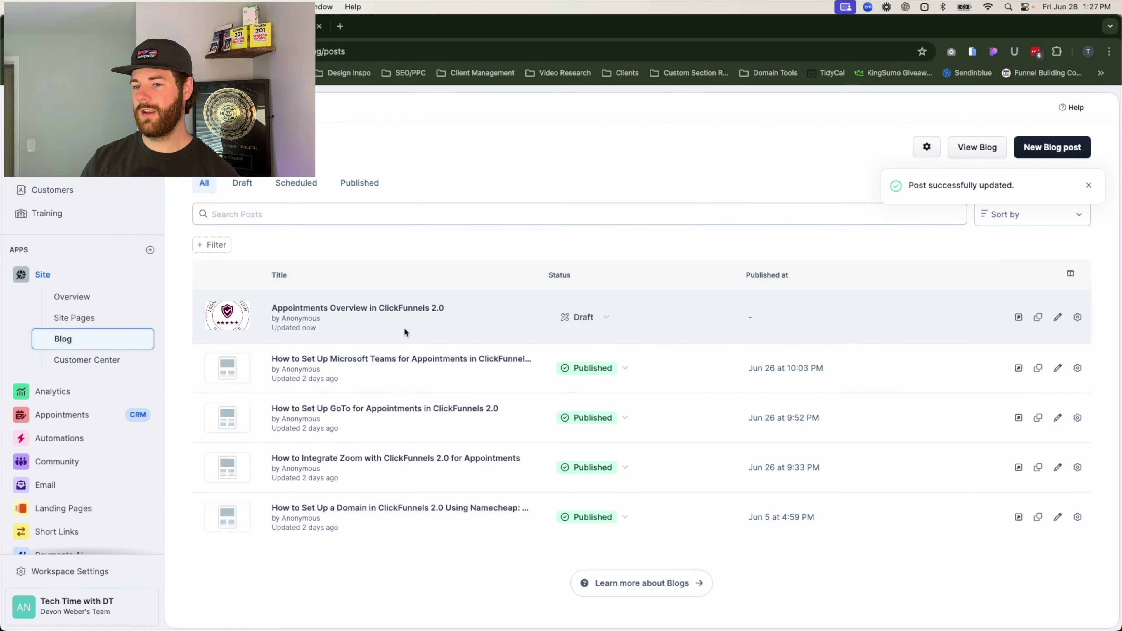
{"action": "left_click", "coordinate": [1077, 317]}
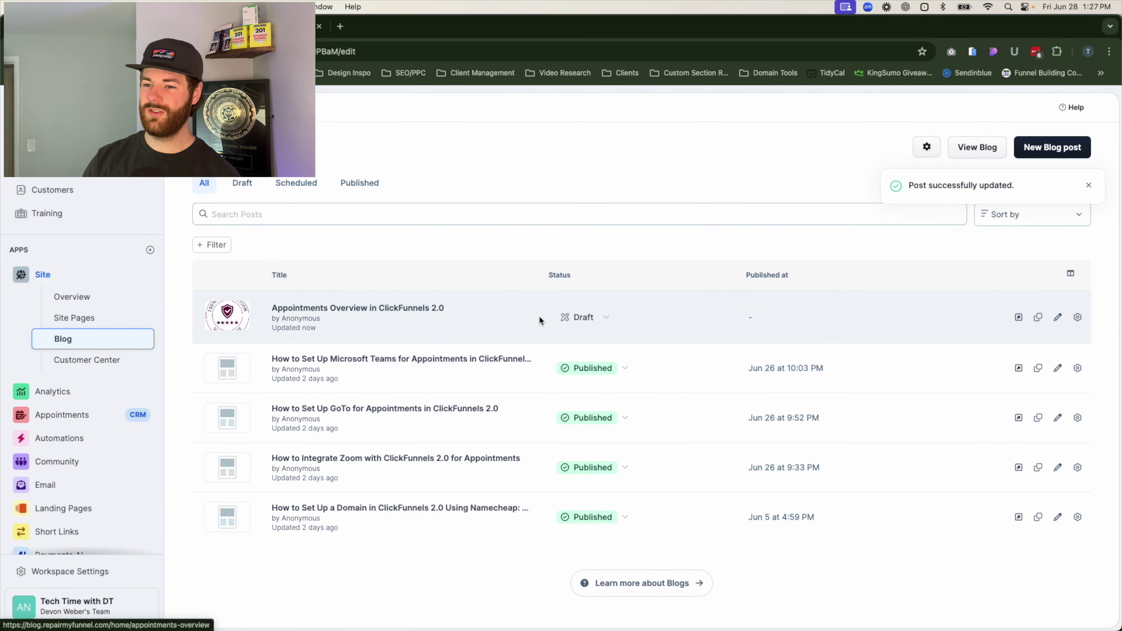
{"action": "scroll", "coordinate": [595, 510], "scroll_direction": "down", "scroll_amount": 2}
{"action": "left_click", "coordinate": [590, 460]}
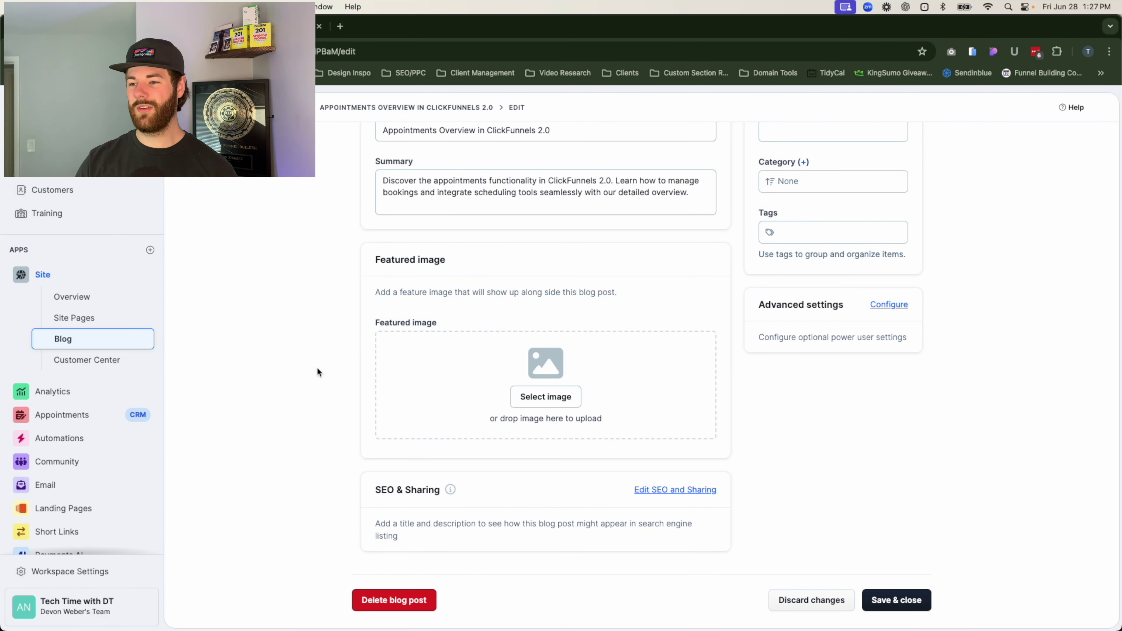
{"action": "scroll", "coordinate": [525, 510], "scroll_direction": "down", "scroll_amount": 1}
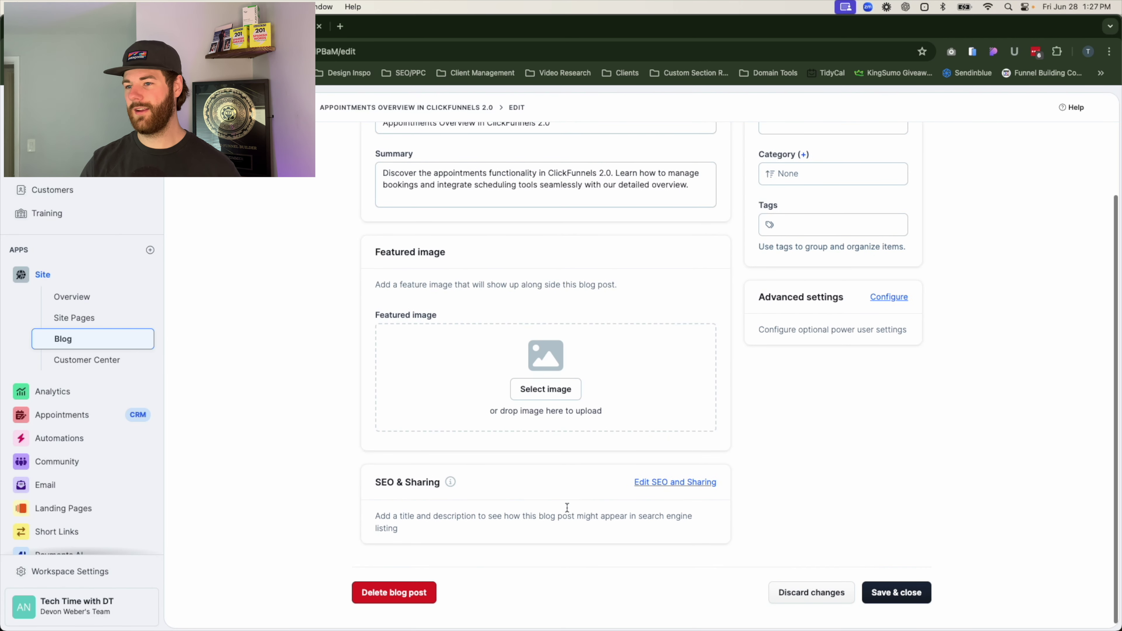
{"action": "scroll", "coordinate": [566, 507], "scroll_direction": "up", "scroll_amount": 3}
{"action": "scroll", "coordinate": [705, 442], "scroll_direction": "down", "scroll_amount": 3}
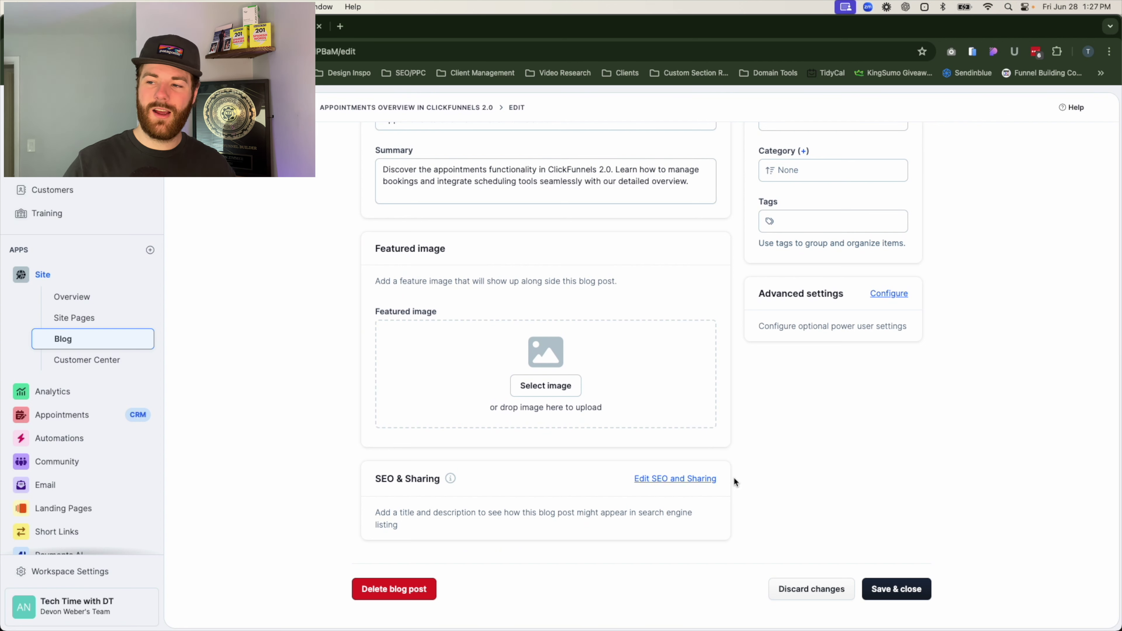
{"action": "scroll", "coordinate": [712, 460], "scroll_direction": "up", "scroll_amount": 3}
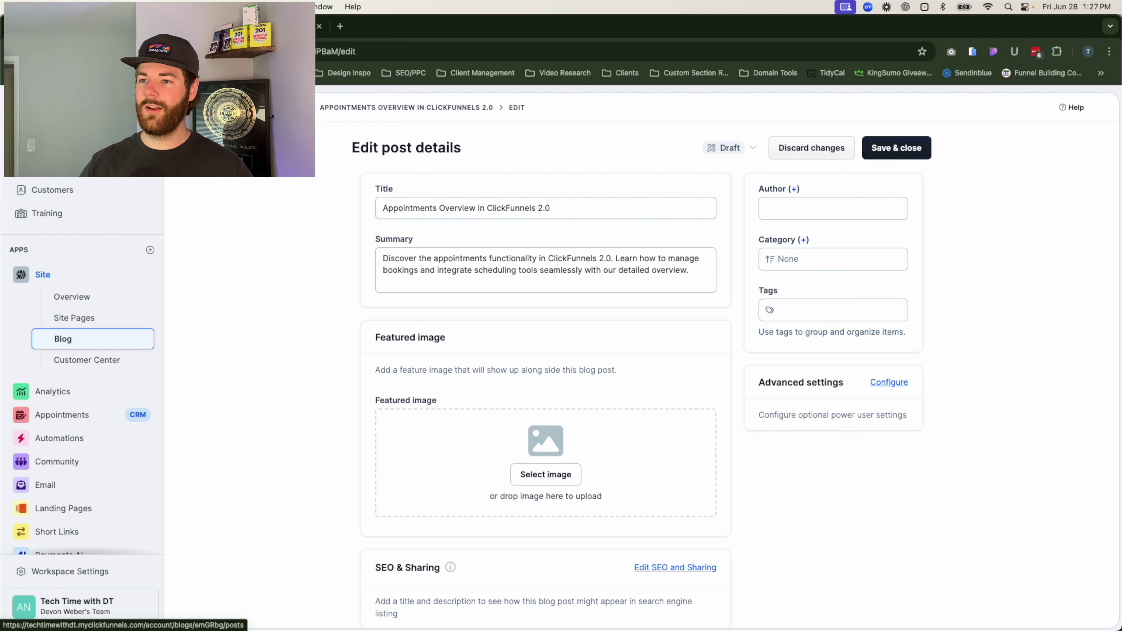
{"action": "left_click", "coordinate": [339, 108]}
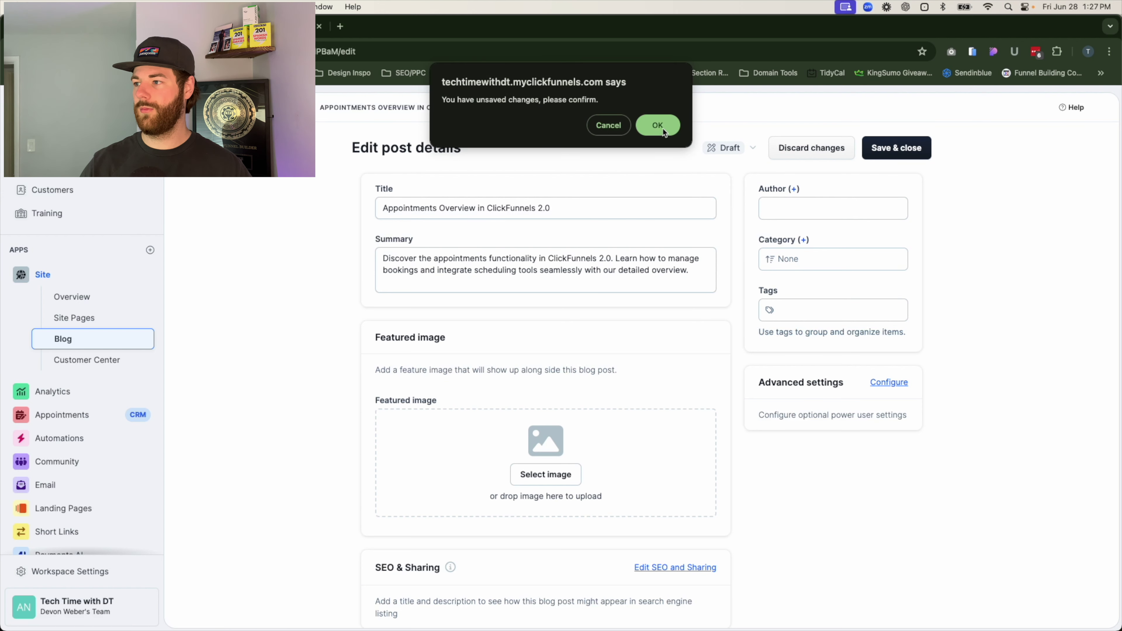
{"action": "left_click", "coordinate": [603, 127]}
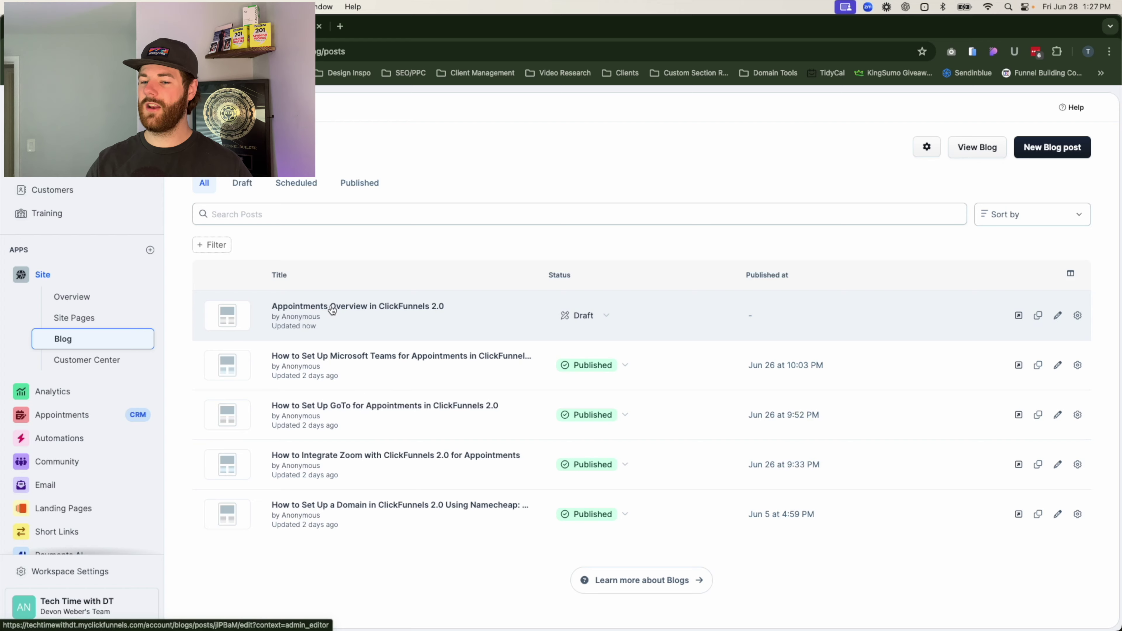
Open the "Appointments Overview in ClickFunnels 2.0" post in the editor, examine its settings and content, and close it without changes
{"action": "left_click", "coordinate": [331, 326]}
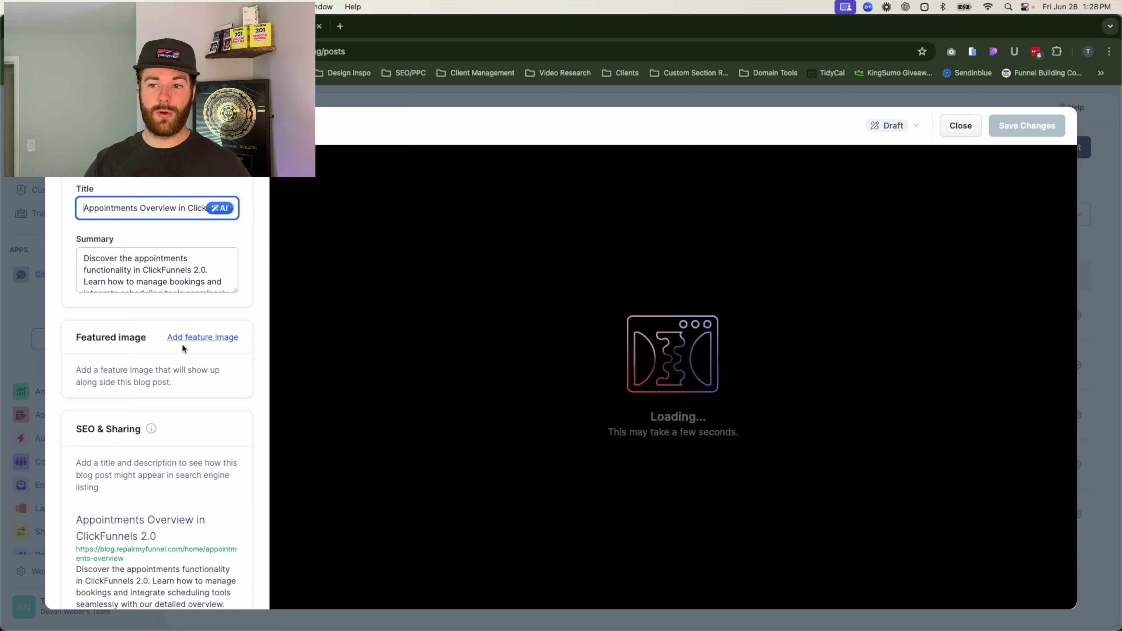
{"action": "scroll", "coordinate": [179, 349], "scroll_direction": "down", "scroll_amount": 1}
{"action": "scroll", "coordinate": [176, 354], "scroll_direction": "down", "scroll_amount": 15}
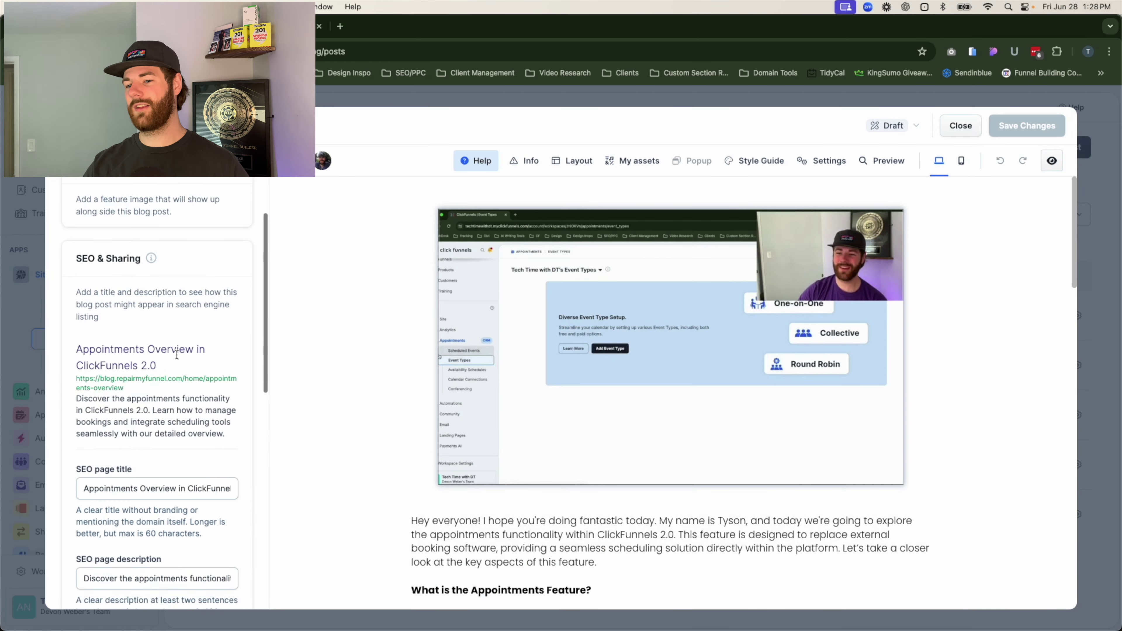
{"action": "scroll", "coordinate": [159, 270], "scroll_direction": "up", "scroll_amount": 16}
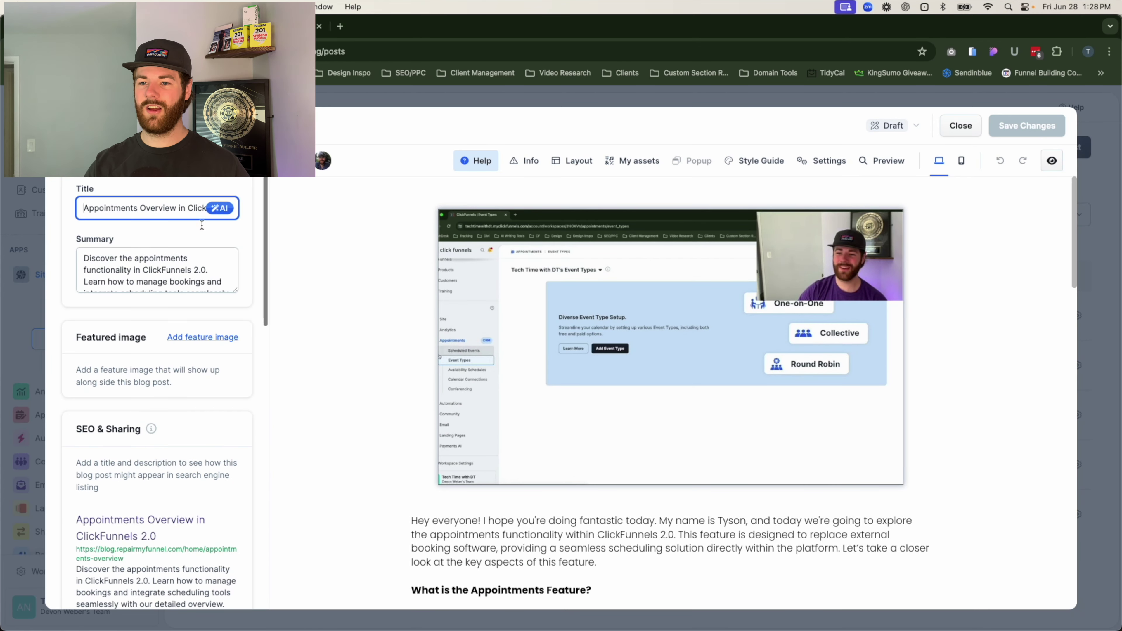
{"action": "left_click", "coordinate": [265, 204]}
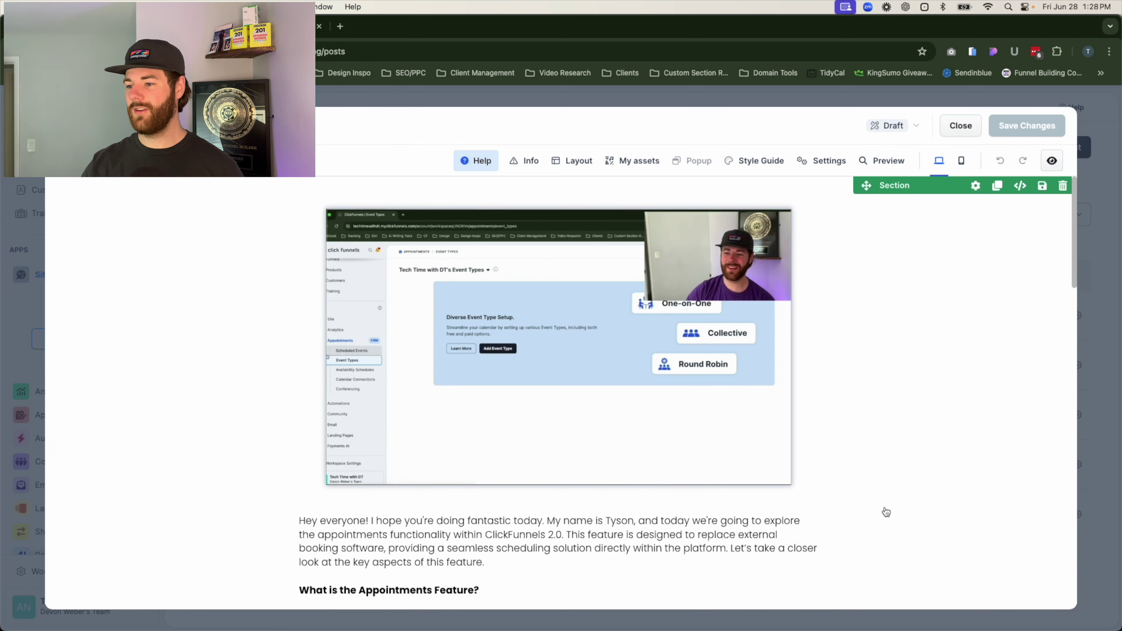
{"action": "scroll", "coordinate": [906, 499], "scroll_direction": "down", "scroll_amount": 6}
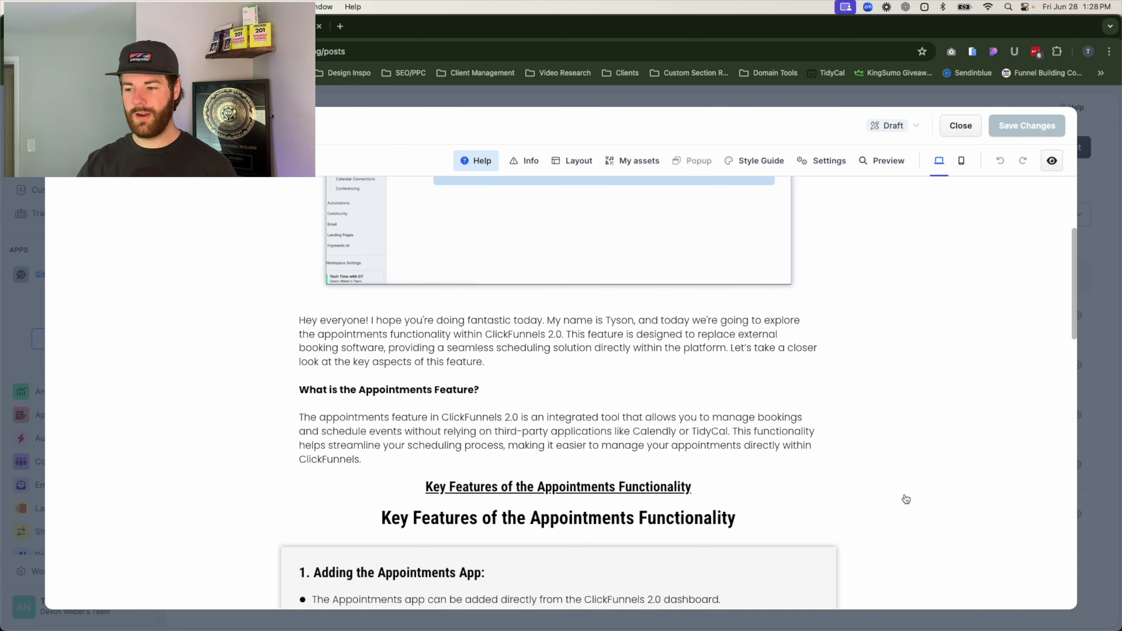
{"action": "scroll", "coordinate": [906, 499], "scroll_direction": "up", "scroll_amount": 3}
{"action": "scroll", "coordinate": [906, 499], "scroll_direction": "up", "scroll_amount": 3}
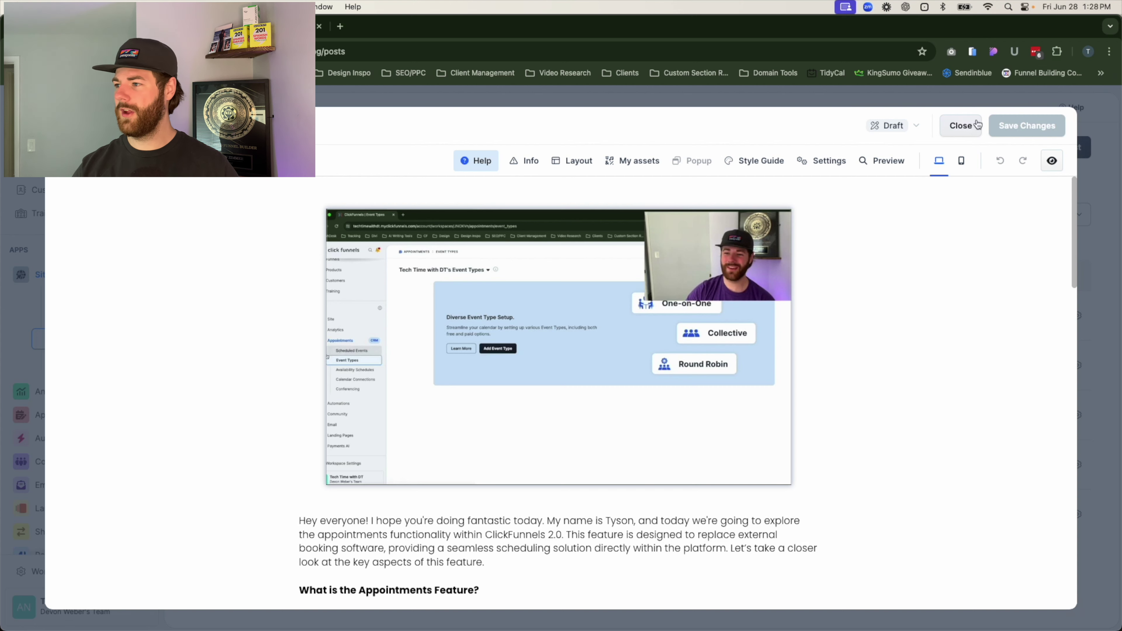
{"action": "left_click", "coordinate": [961, 126]}
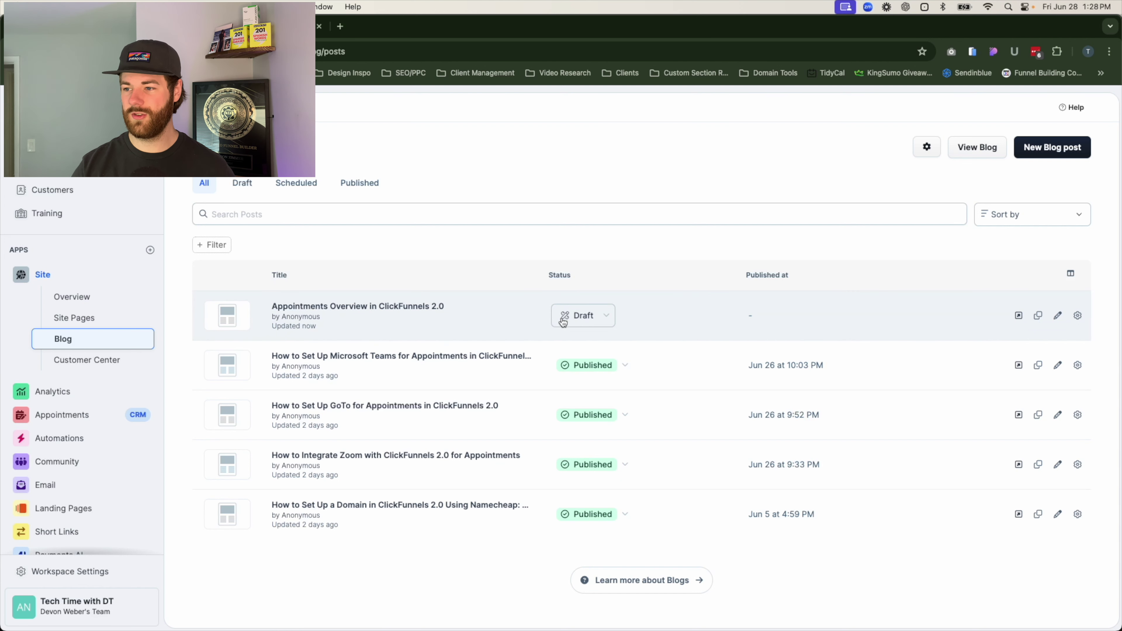
View the status options of the draft and published posts and the draft's publish date setting without publishing it
{"action": "left_click", "coordinate": [605, 322]}
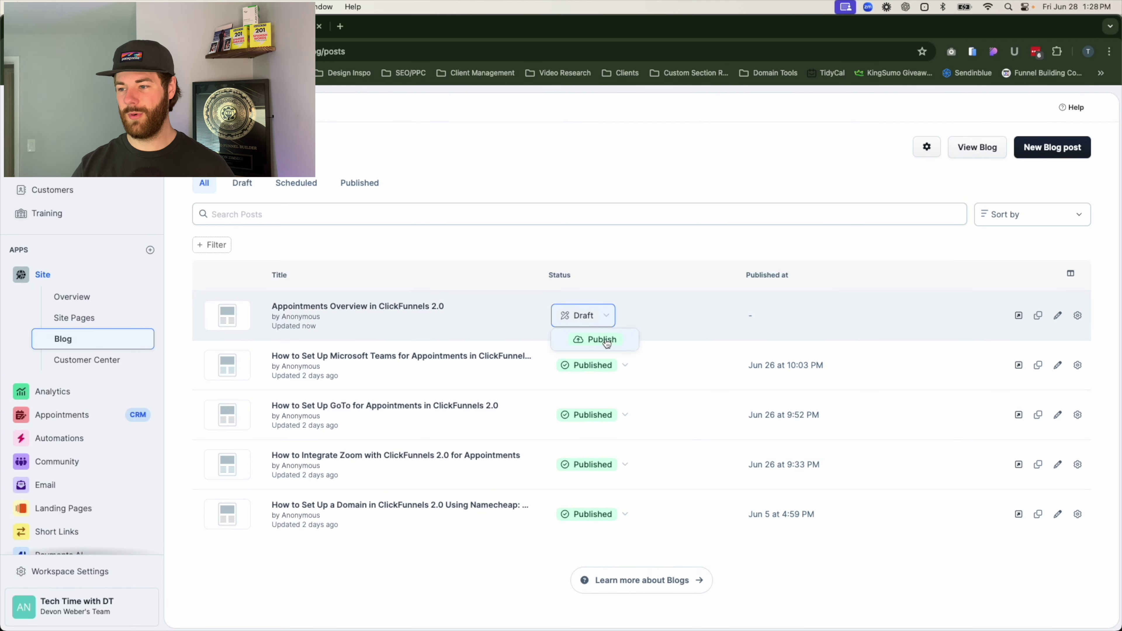
{"action": "left_click", "coordinate": [623, 366]}
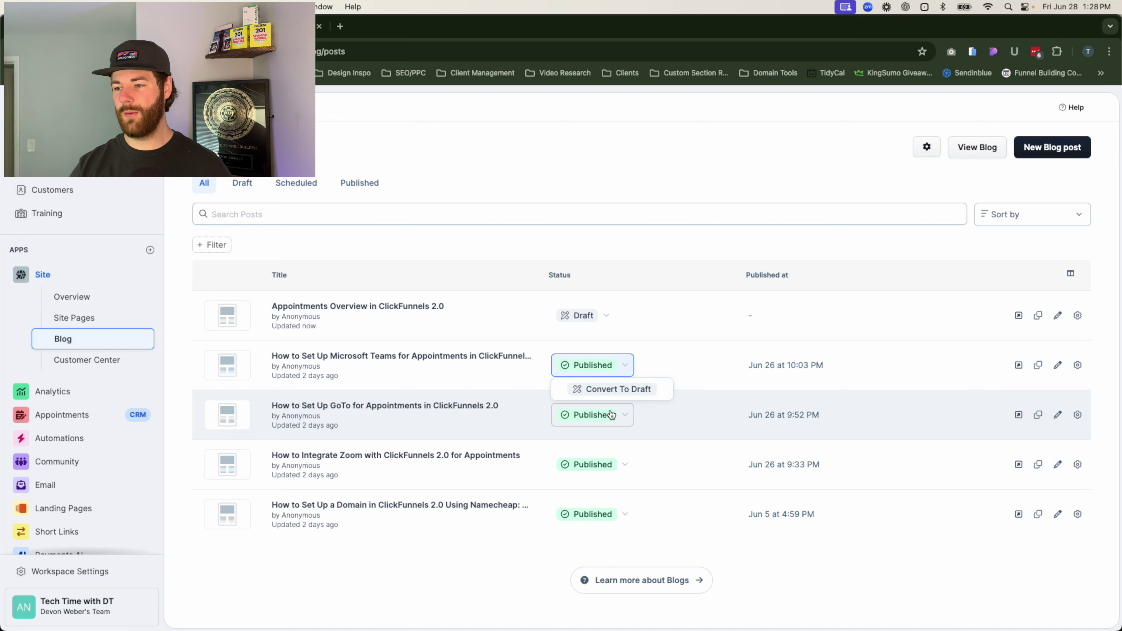
{"action": "left_click", "coordinate": [604, 319]}
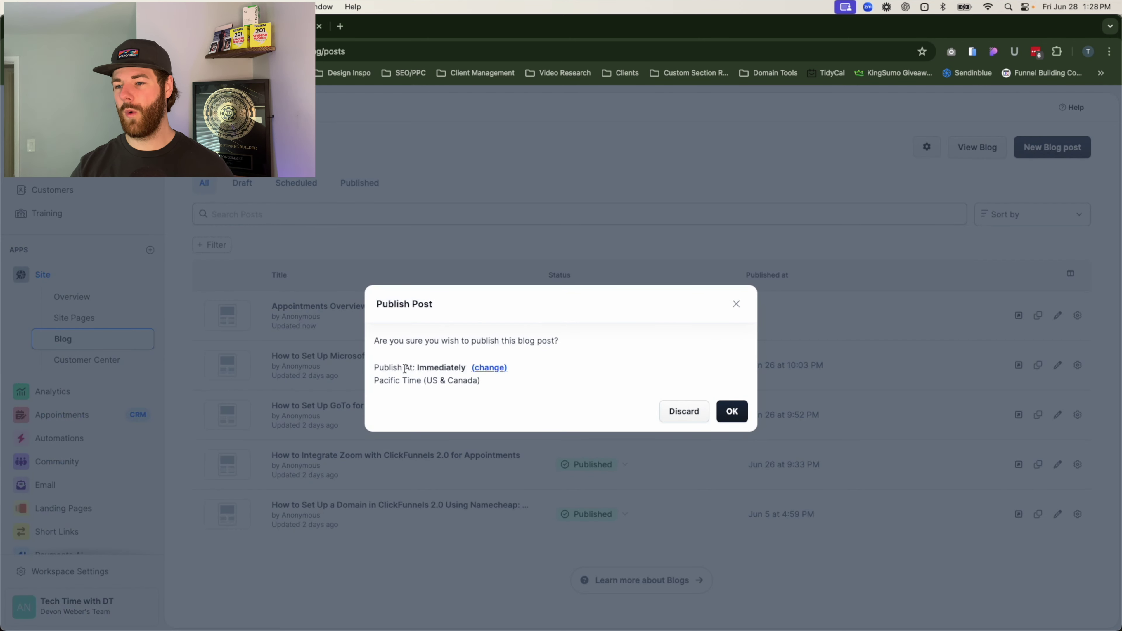
{"action": "left_click", "coordinate": [489, 368]}
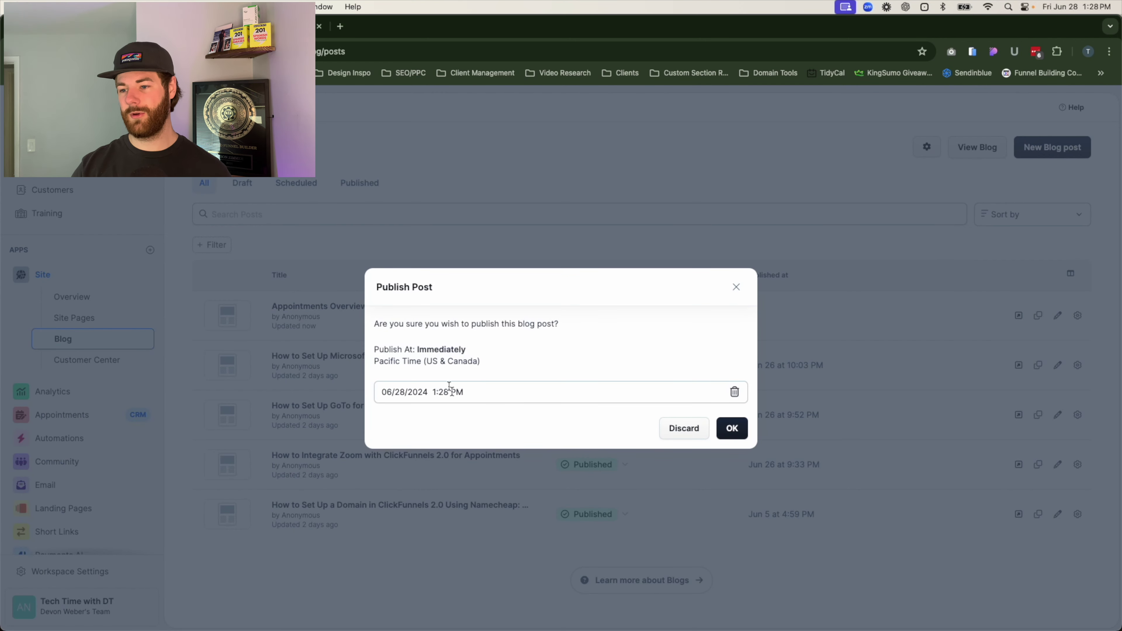
{"action": "left_click", "coordinate": [736, 287]}
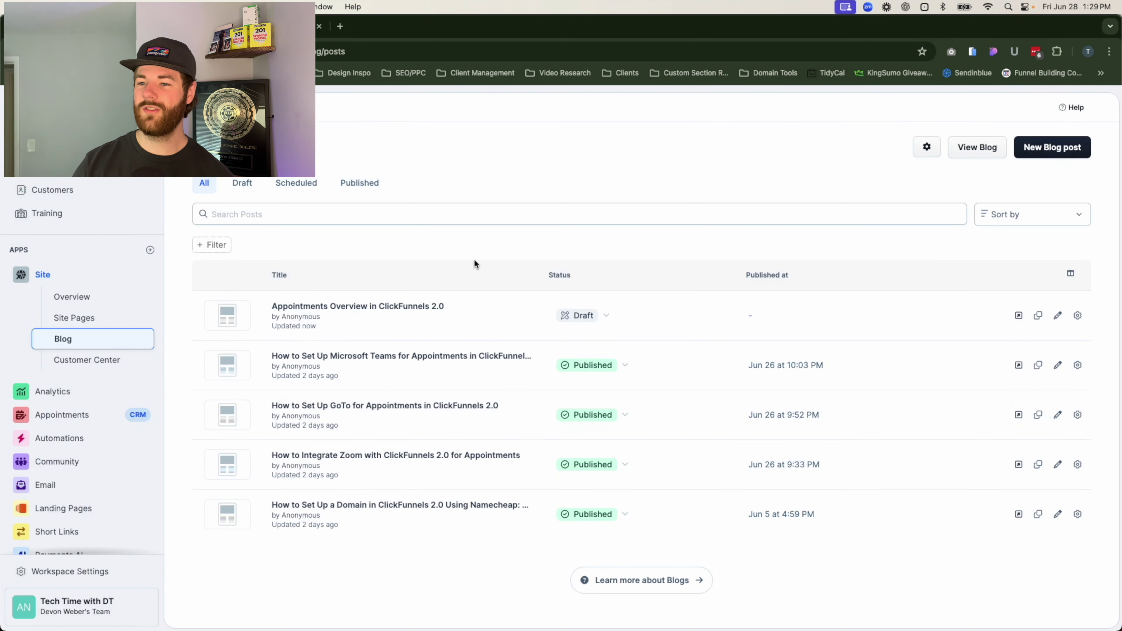
{"action": "scroll", "coordinate": [495, 234], "scroll_direction": "down", "scroll_amount": 1}
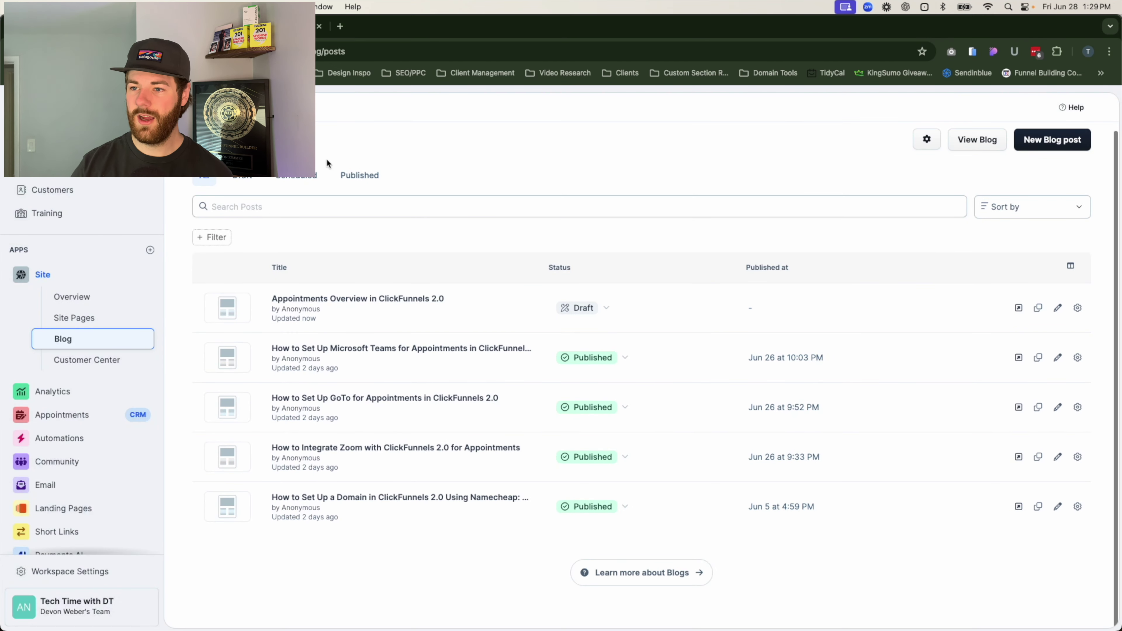
View the live blog and its "How to Set Up Microsoft Teams for Appointments in ClickFunnels 2.0" post, and return to the posts list
{"action": "scroll", "coordinate": [265, 181], "scroll_direction": "up", "scroll_amount": 1}
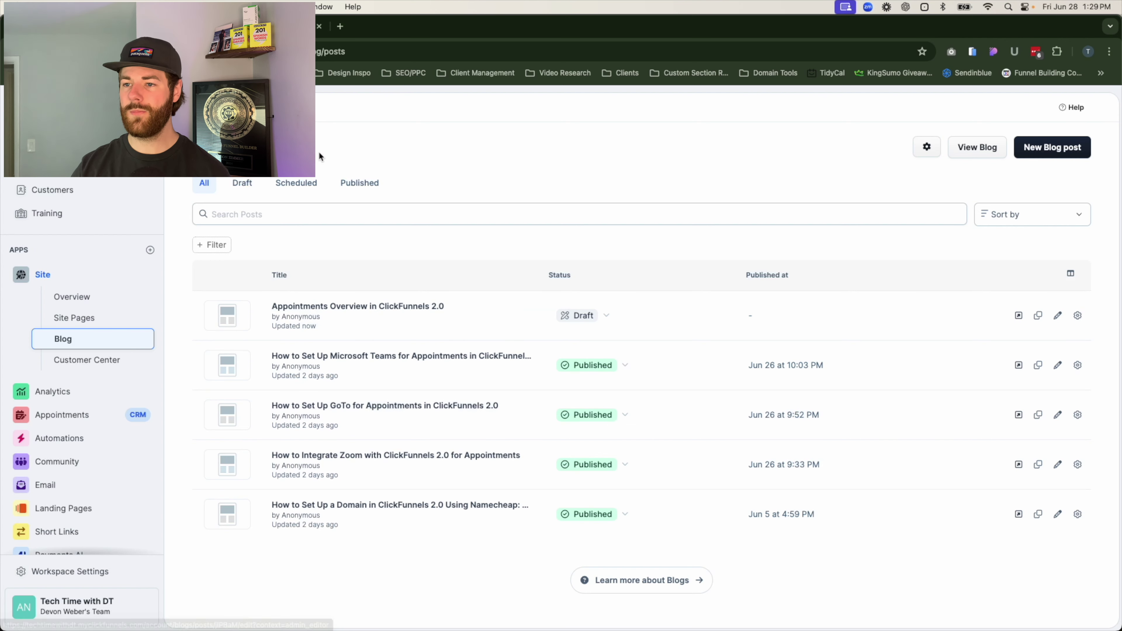
{"action": "left_click", "coordinate": [241, 182]}
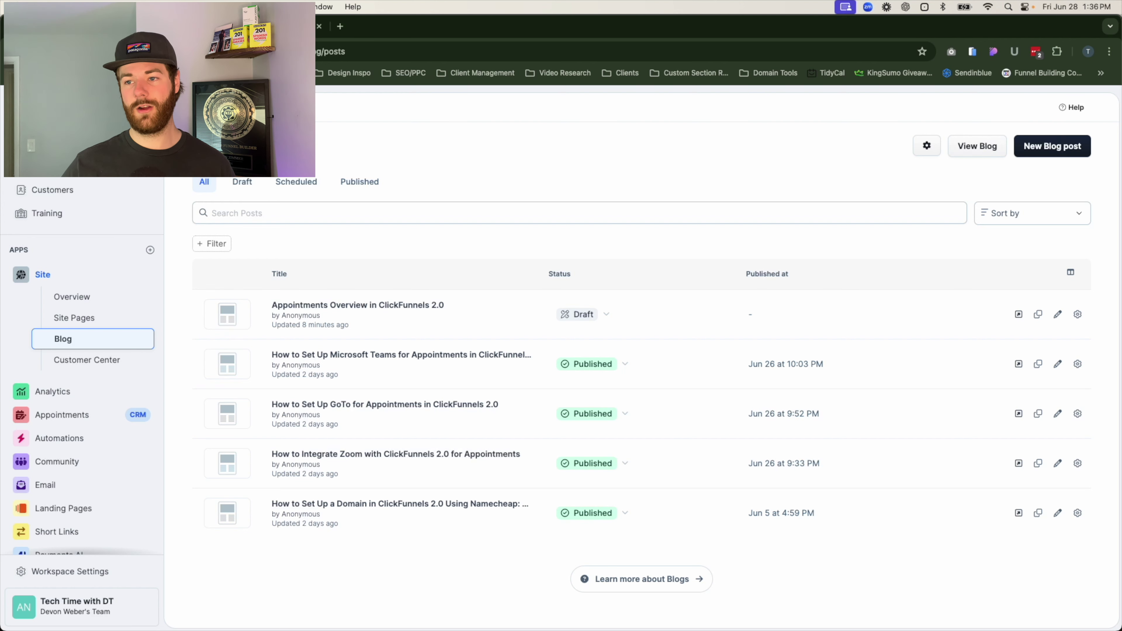
{"action": "left_click", "coordinate": [283, 27]}
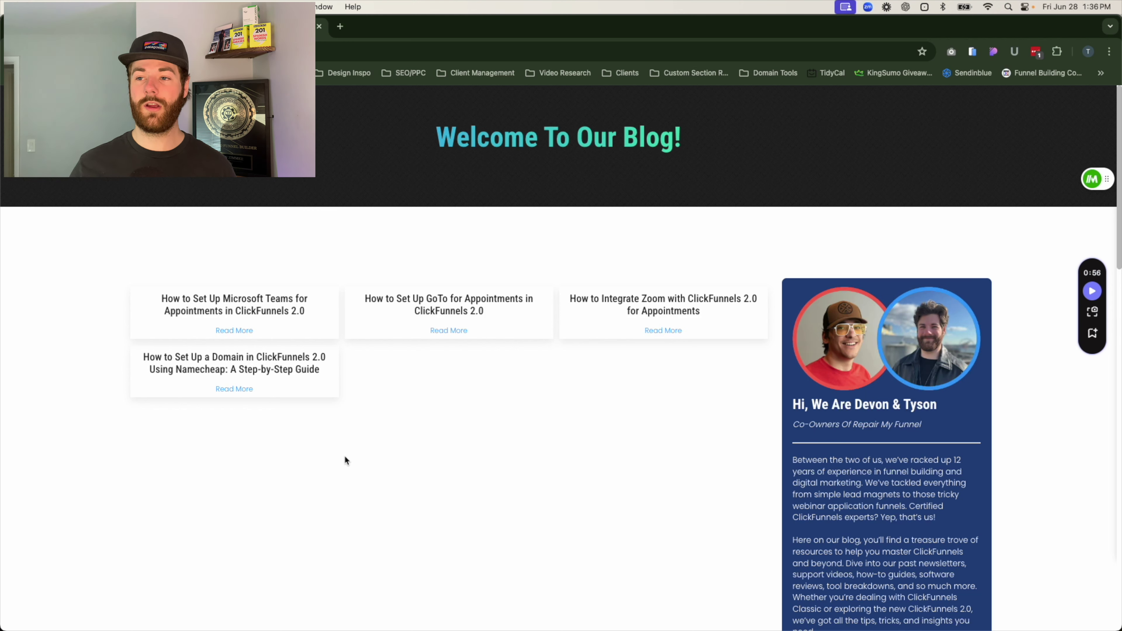
{"action": "left_click", "coordinate": [224, 331]}
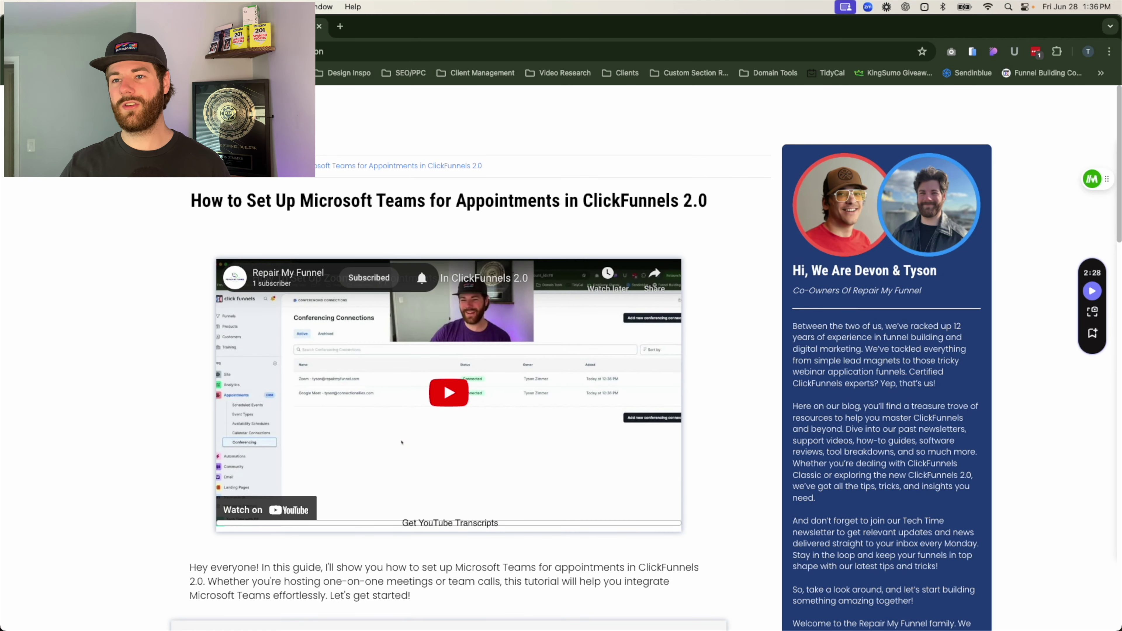
{"action": "left_click", "coordinate": [128, 26]}
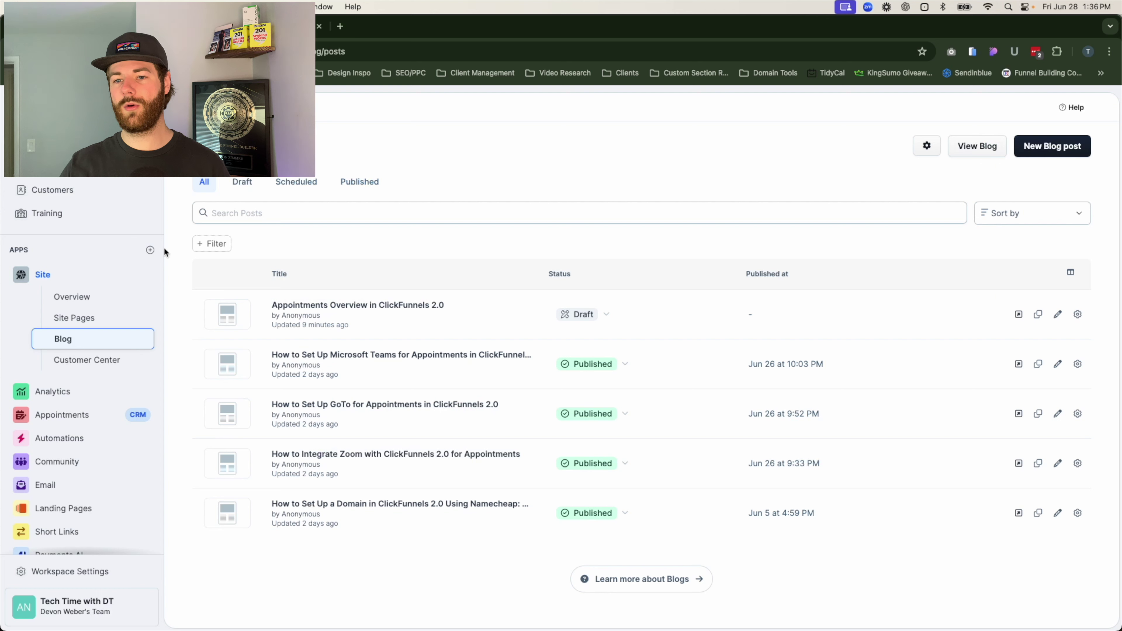
Open the site for editing from the Site overview, and examine the row of post cards on the live blog home page
{"action": "left_click", "coordinate": [80, 307]}
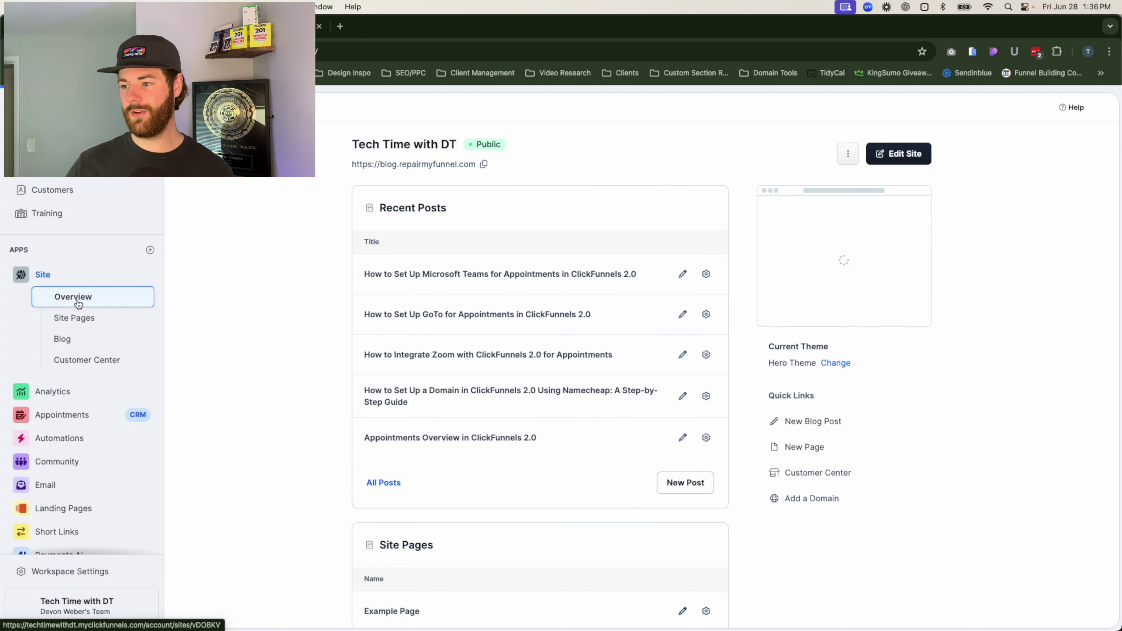
{"action": "left_click", "coordinate": [903, 158]}
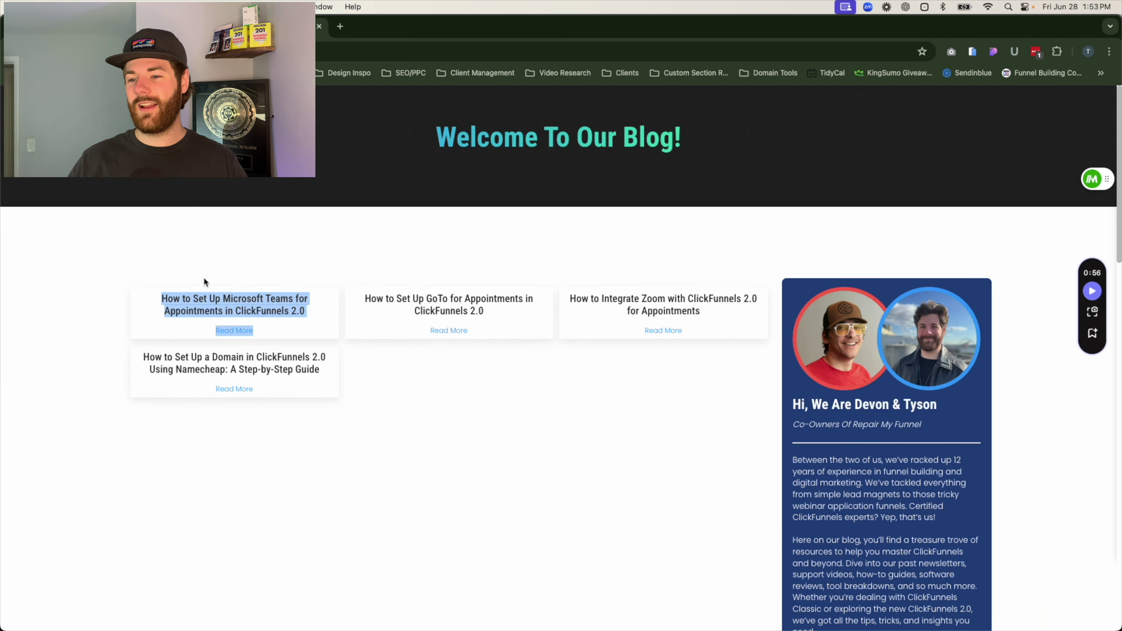
{"action": "left_click", "coordinate": [195, 271]}
{"action": "scroll", "coordinate": [204, 274], "scroll_direction": "down", "scroll_amount": 2}
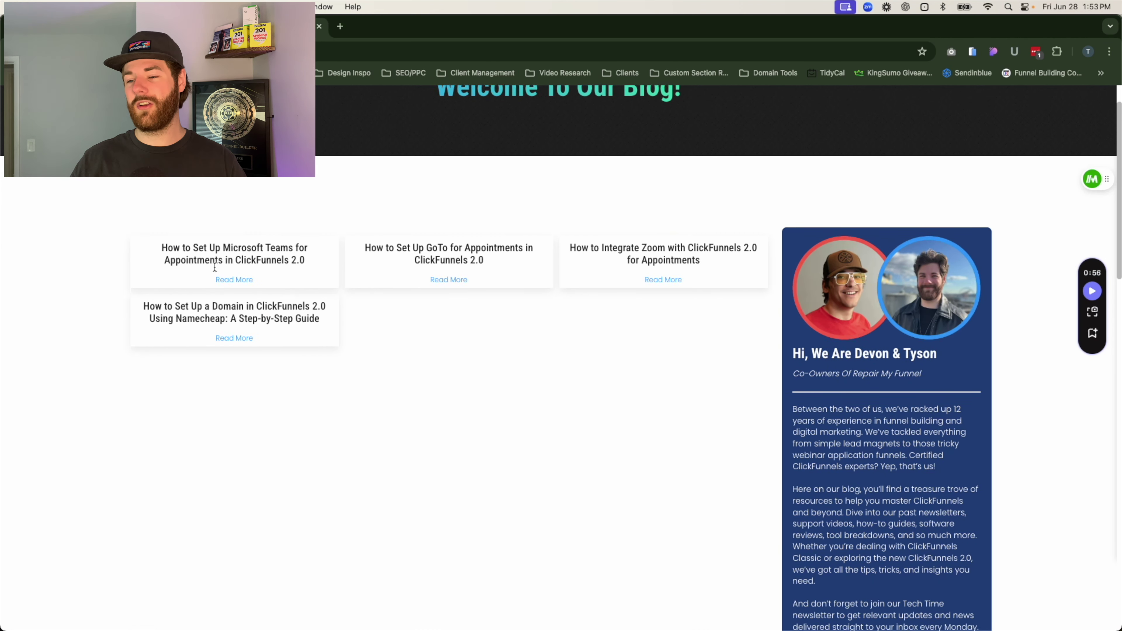
{"action": "scroll", "coordinate": [215, 267], "scroll_direction": "up", "scroll_amount": 1}
{"action": "left_click_drag", "start_coordinate": [142, 255], "coordinate": [623, 410]}
{"action": "left_click", "coordinate": [517, 412]}
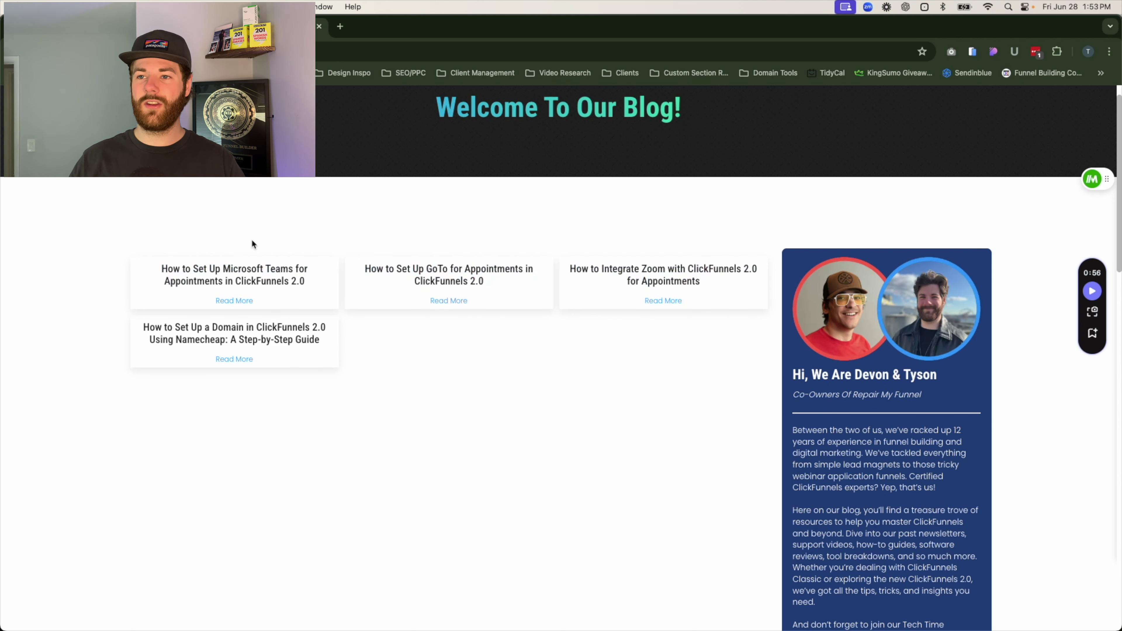
Compare the Microsoft Teams post card on the live blog with the placeholder post cards in the Blog home template
{"action": "left_click", "coordinate": [128, 26]}
{"action": "left_click", "coordinate": [405, 203]}
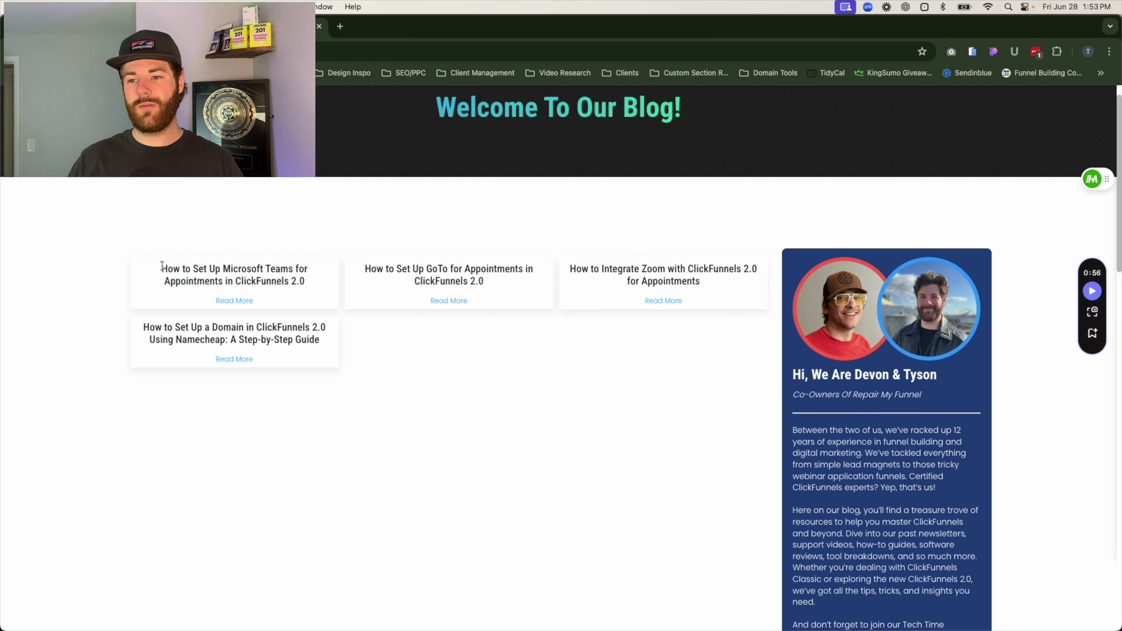
{"action": "left_click_drag", "start_coordinate": [161, 268], "coordinate": [290, 276]}
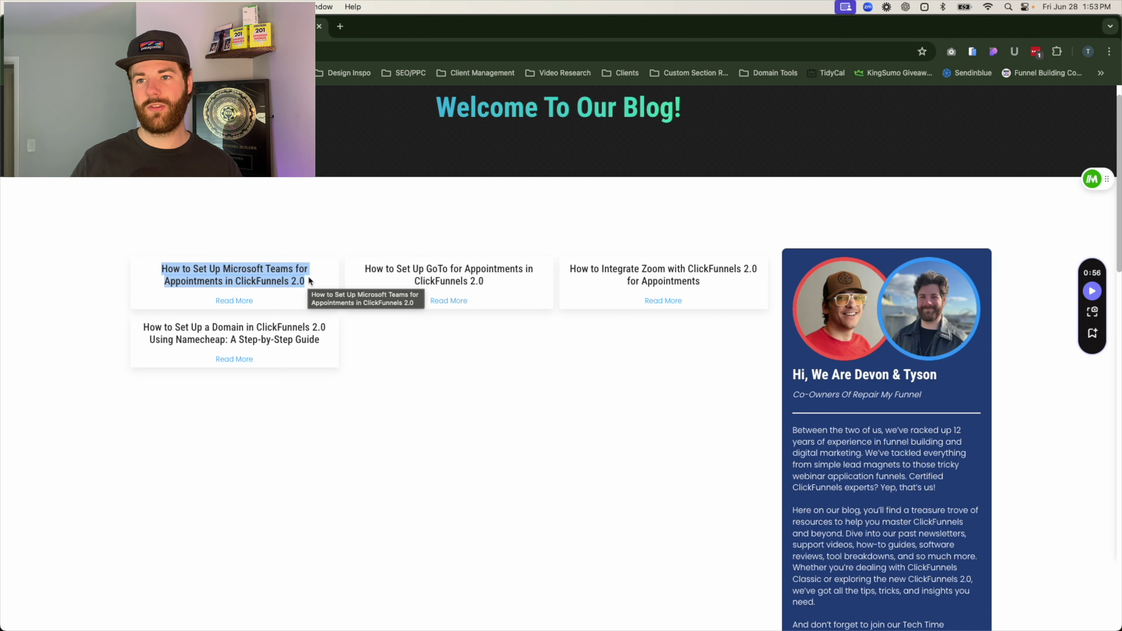
{"action": "left_click", "coordinate": [133, 26]}
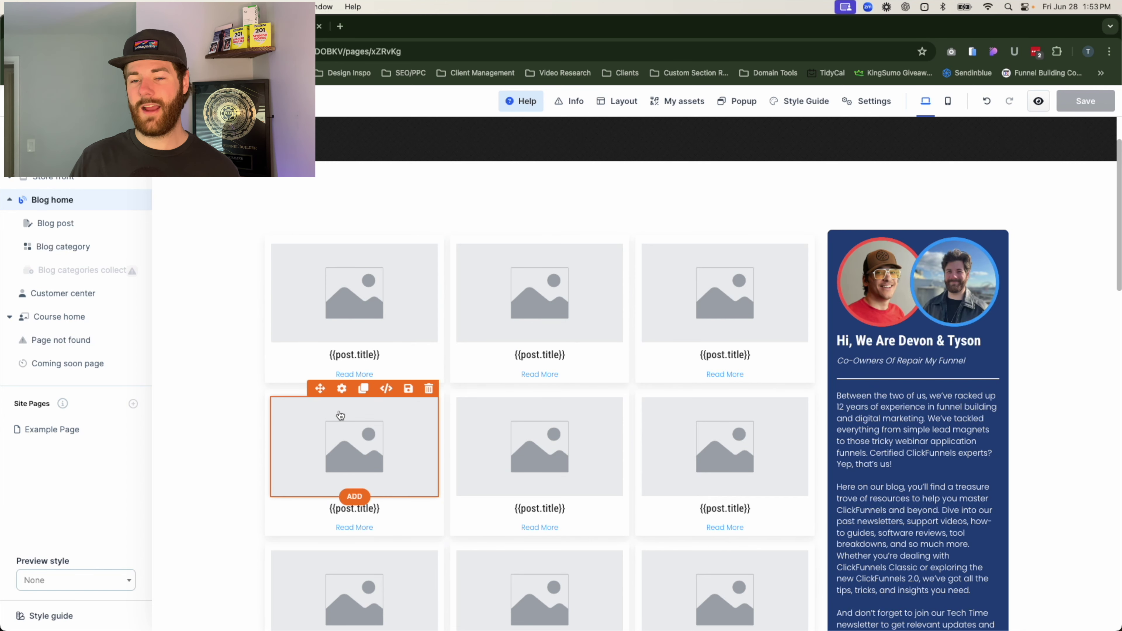
{"action": "scroll", "coordinate": [438, 238], "scroll_direction": "down", "scroll_amount": 3}
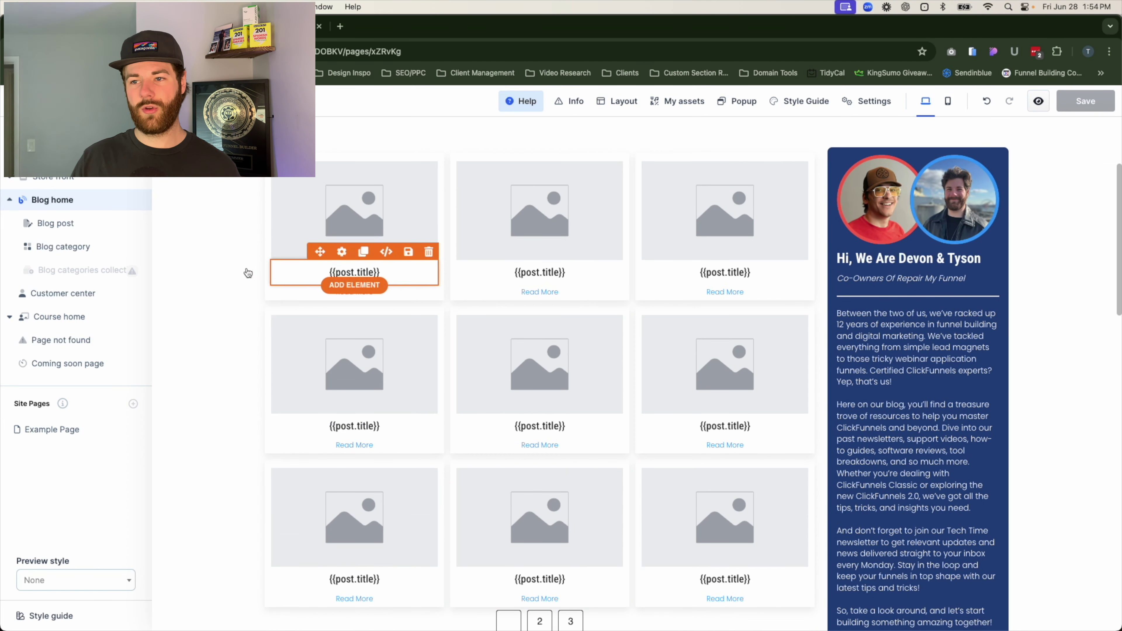
{"action": "scroll", "coordinate": [204, 271], "scroll_direction": "up", "scroll_amount": 4}
{"action": "scroll", "coordinate": [205, 271], "scroll_direction": "up", "scroll_amount": 1}
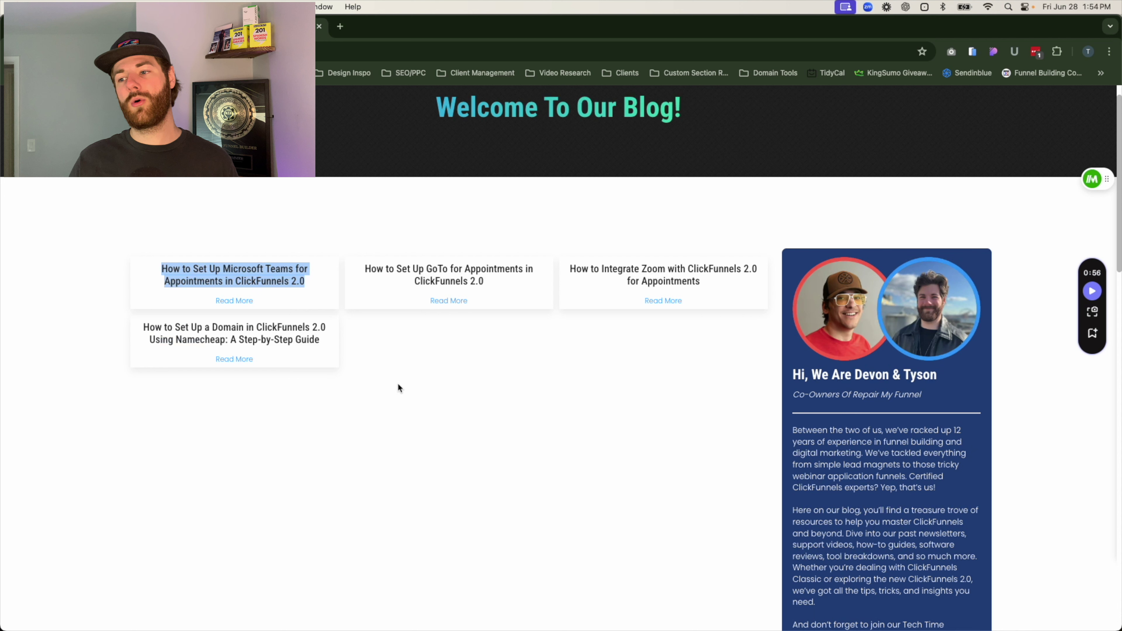
Inspect the post titles and the Read More link of the Microsoft Teams post on the live blog home page
{"action": "left_click", "coordinate": [398, 384]}
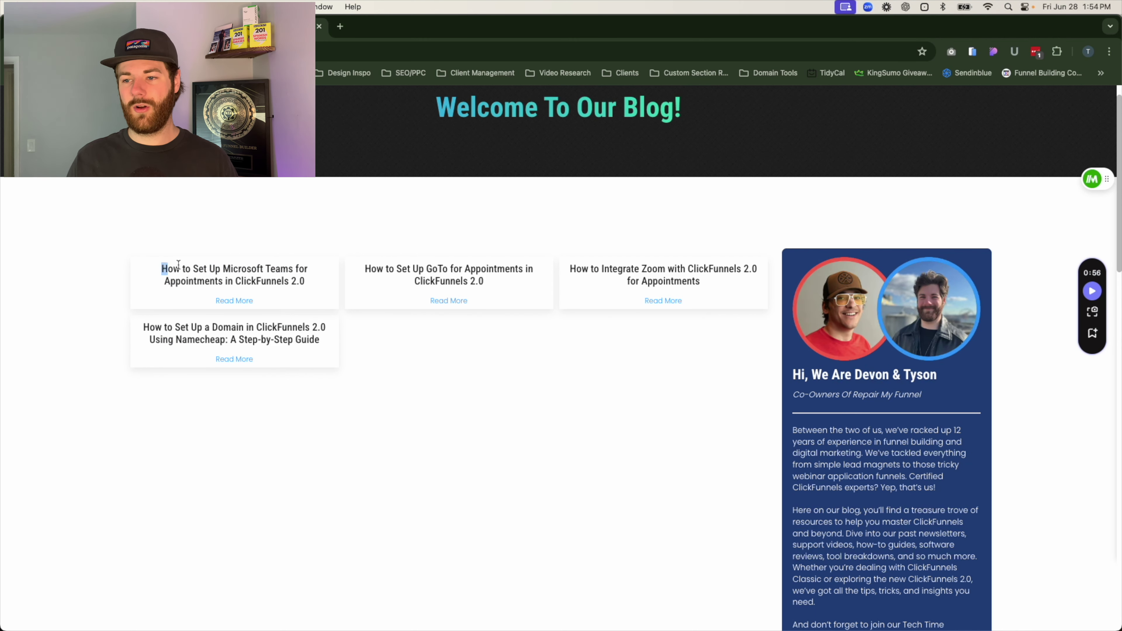
{"action": "left_click_drag", "start_coordinate": [162, 268], "coordinate": [717, 303]}
{"action": "left_click", "coordinate": [619, 360]}
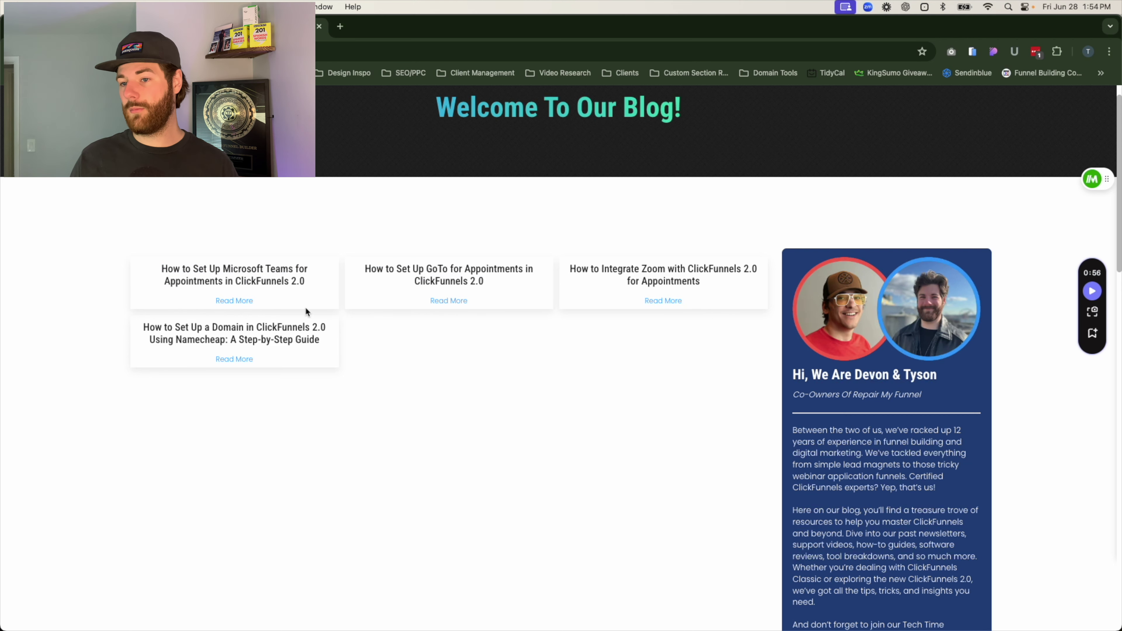
{"action": "left_click", "coordinate": [247, 305]}
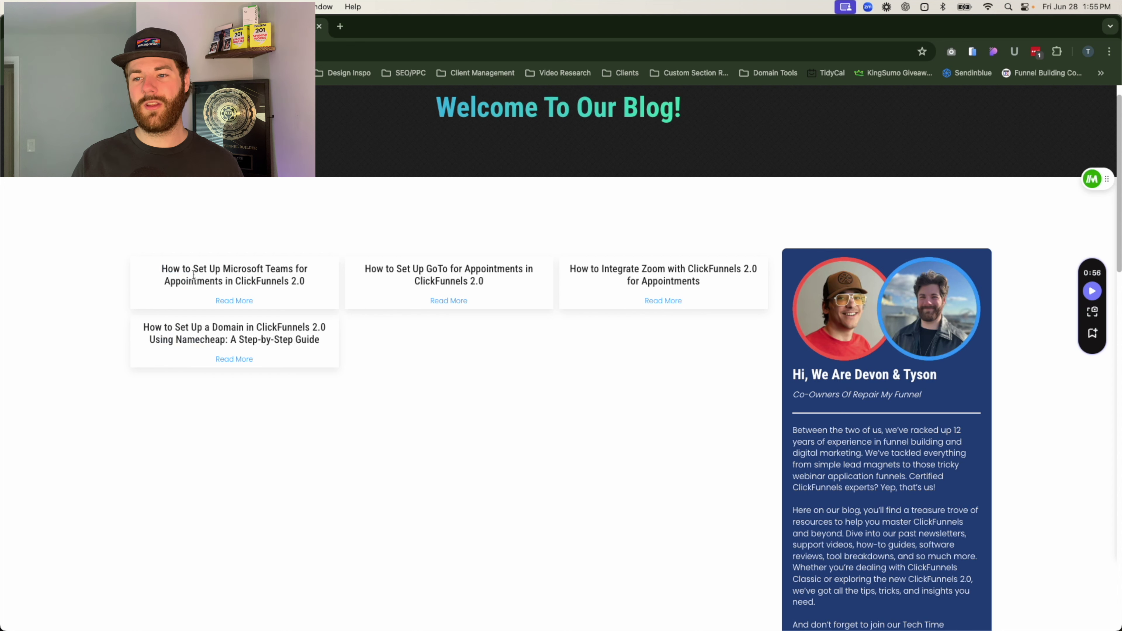
{"action": "left_click_drag", "start_coordinate": [161, 269], "coordinate": [304, 283]}
{"action": "left_click", "coordinate": [305, 283]}
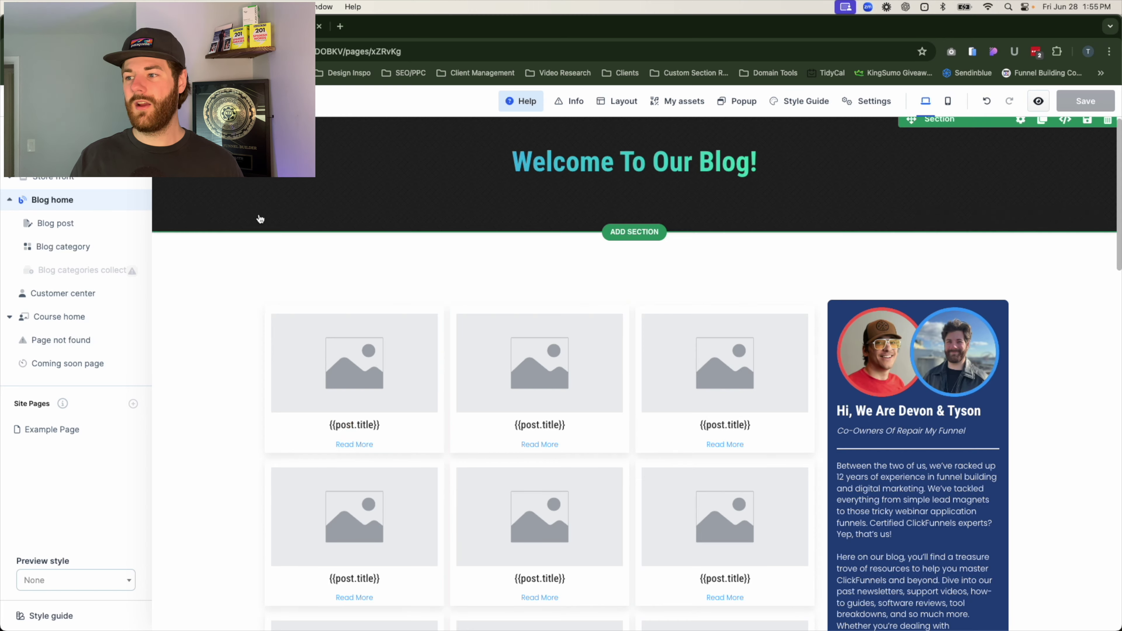
Review the Blog home template's layout and the image and title placeholders of the Blog post template
{"action": "scroll", "coordinate": [363, 254], "scroll_direction": "up", "scroll_amount": 1}
{"action": "scroll", "coordinate": [363, 253], "scroll_direction": "down", "scroll_amount": 2}
{"action": "scroll", "coordinate": [363, 253], "scroll_direction": "up", "scroll_amount": 2}
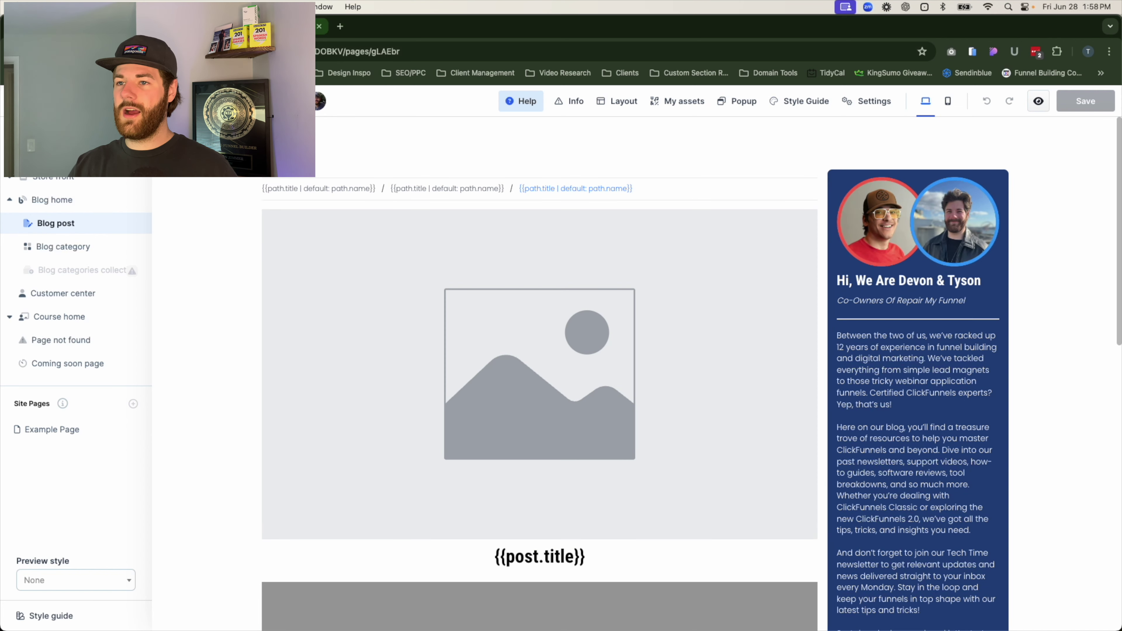
{"action": "left_click", "coordinate": [257, 26]}
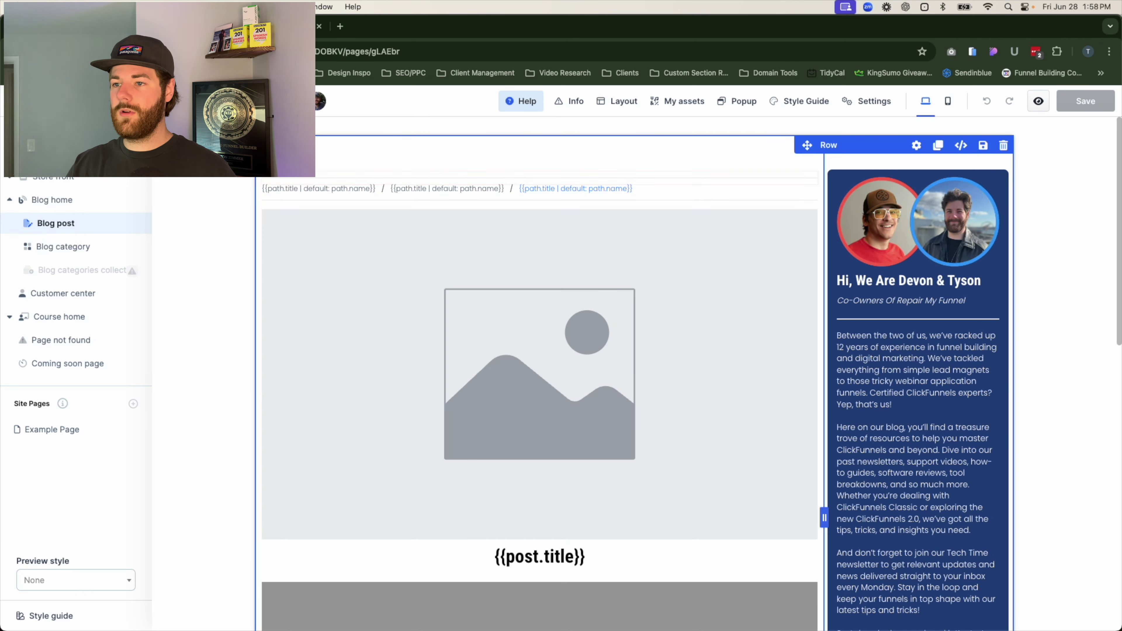
{"action": "scroll", "coordinate": [591, 482], "scroll_direction": "down", "scroll_amount": 2}
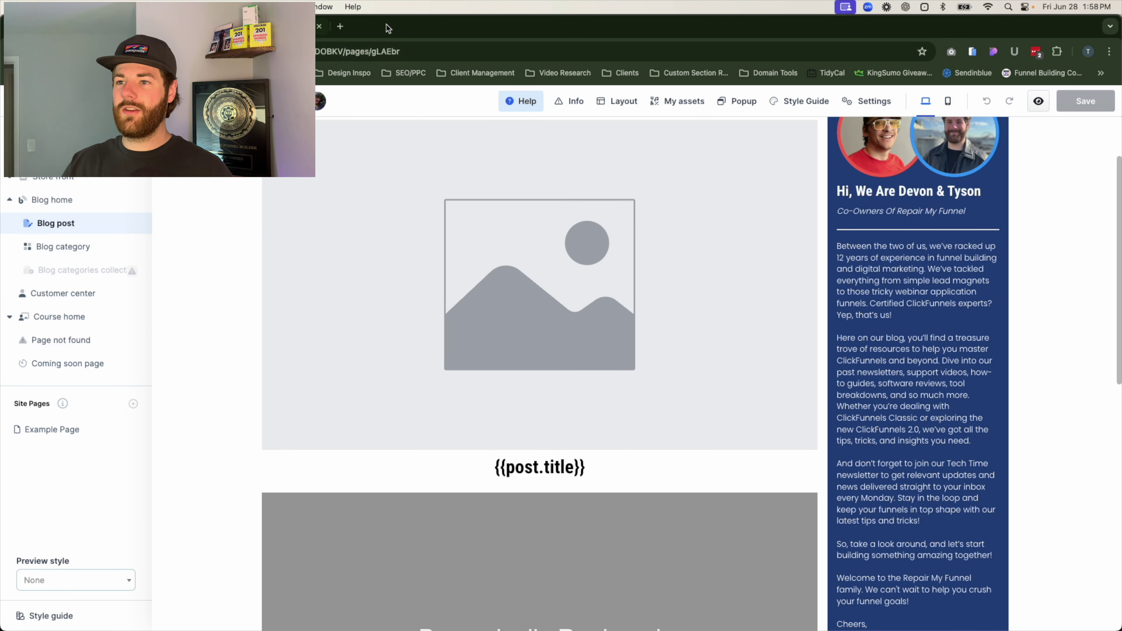
In a new browser tab, set the Repair My Funnel logo as the Microsoft Teams post's featured image and save the post details
{"action": "left_click", "coordinate": [340, 26]}
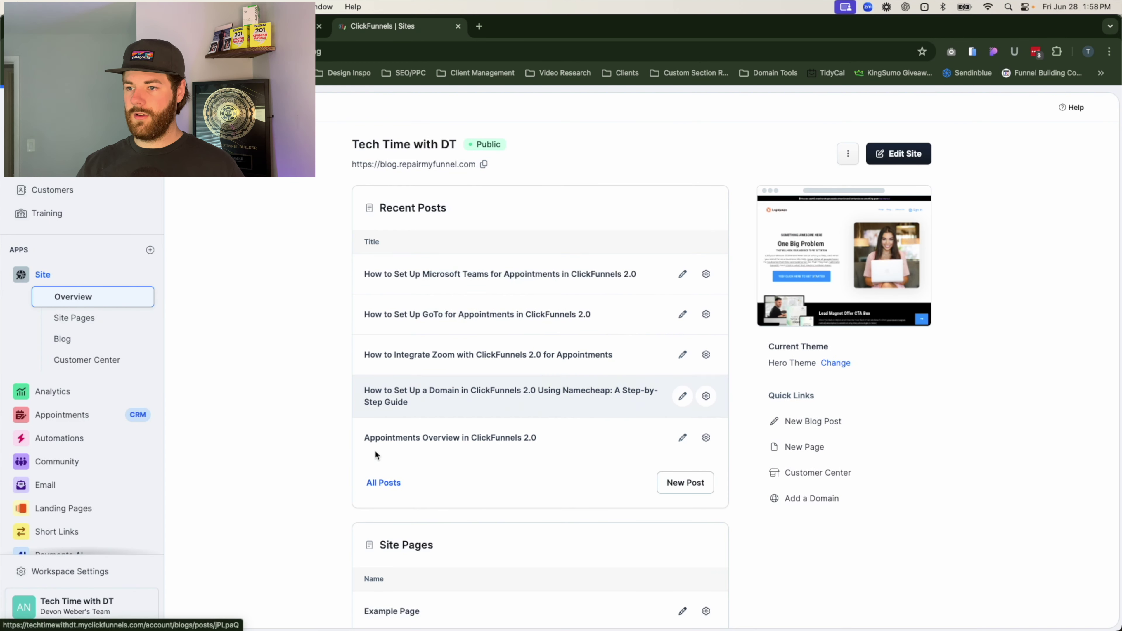
{"action": "left_click", "coordinate": [384, 482]}
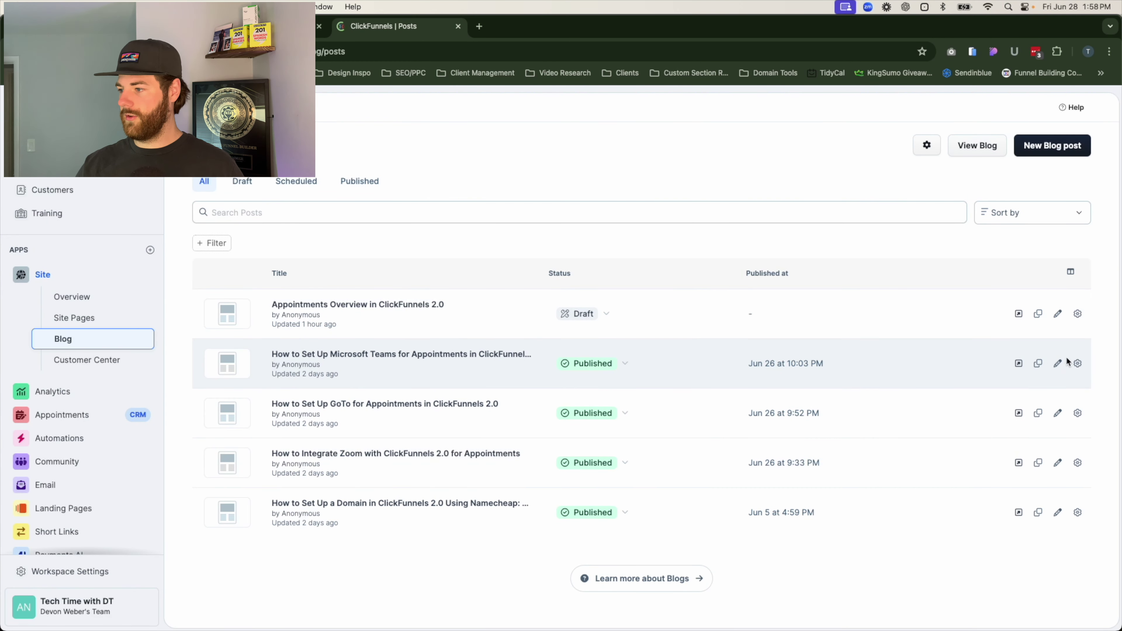
{"action": "left_click", "coordinate": [1077, 364]}
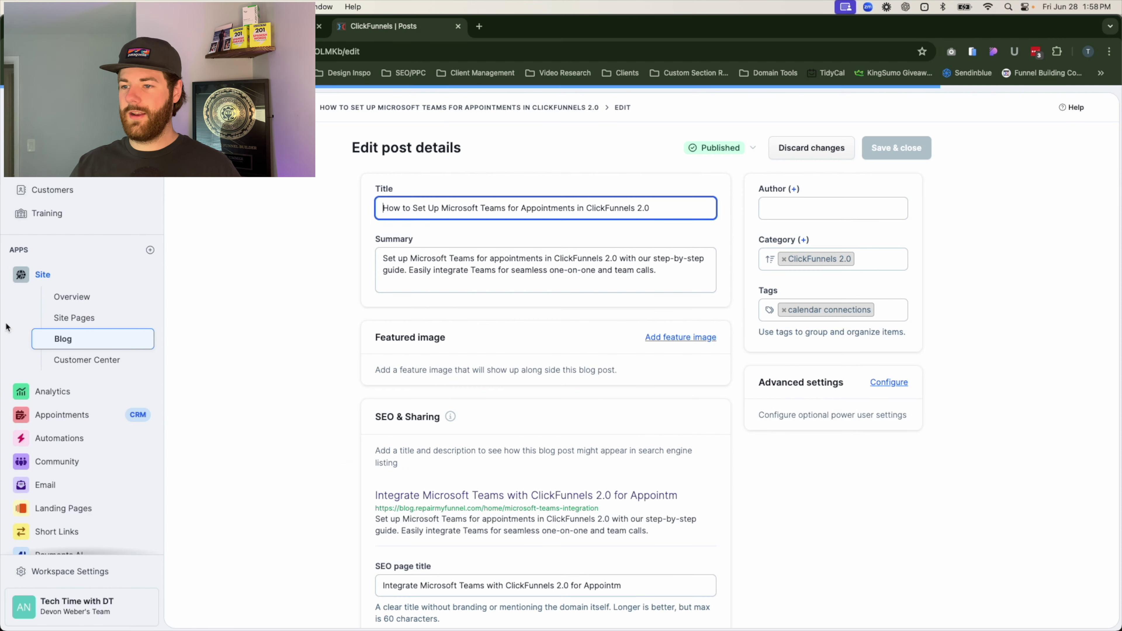
{"action": "left_click", "coordinate": [674, 338]}
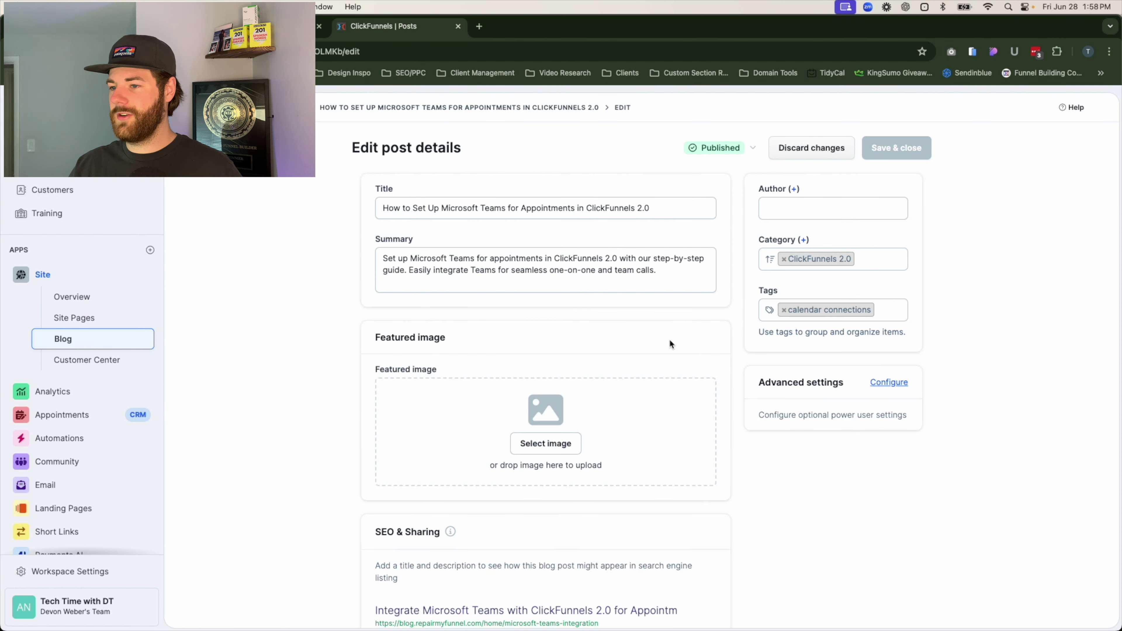
{"action": "left_click", "coordinate": [546, 443]}
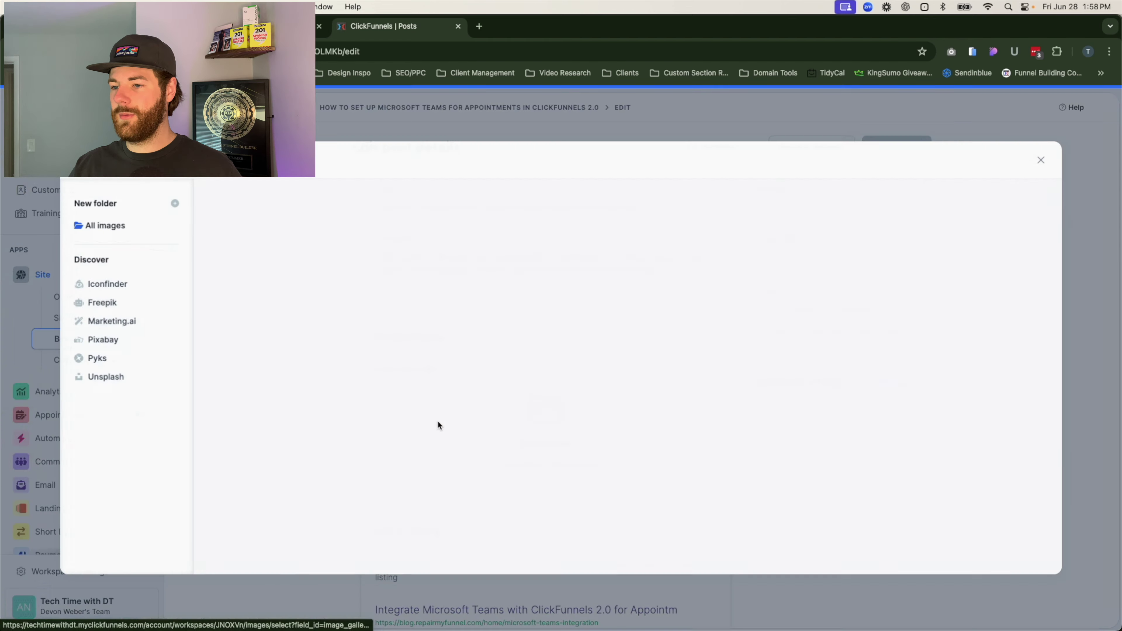
{"action": "left_click", "coordinate": [992, 287]}
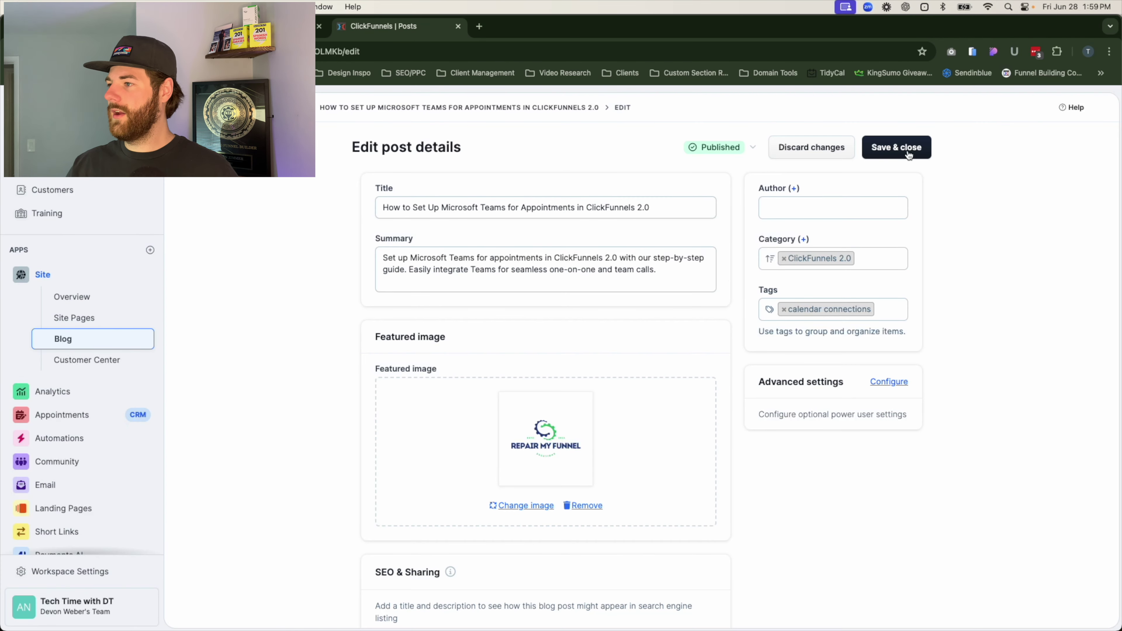
{"action": "left_click", "coordinate": [900, 150]}
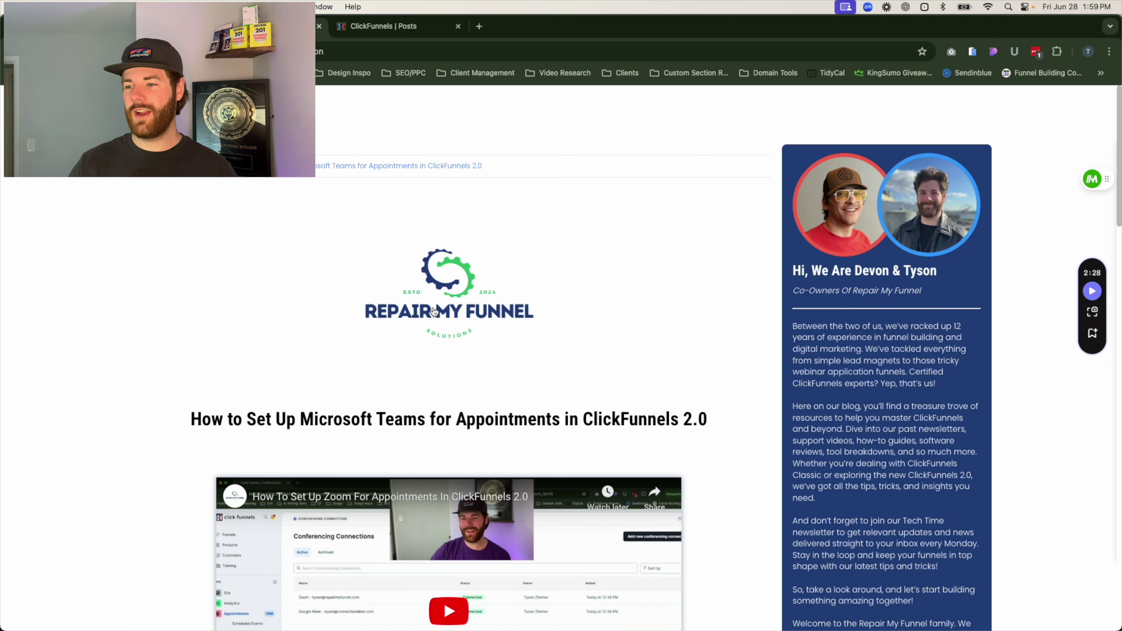
Compare the live Microsoft Teams post's featured image, title and content with the placeholders in the Blog post template
{"action": "key", "text": "ctrl+Tab"}
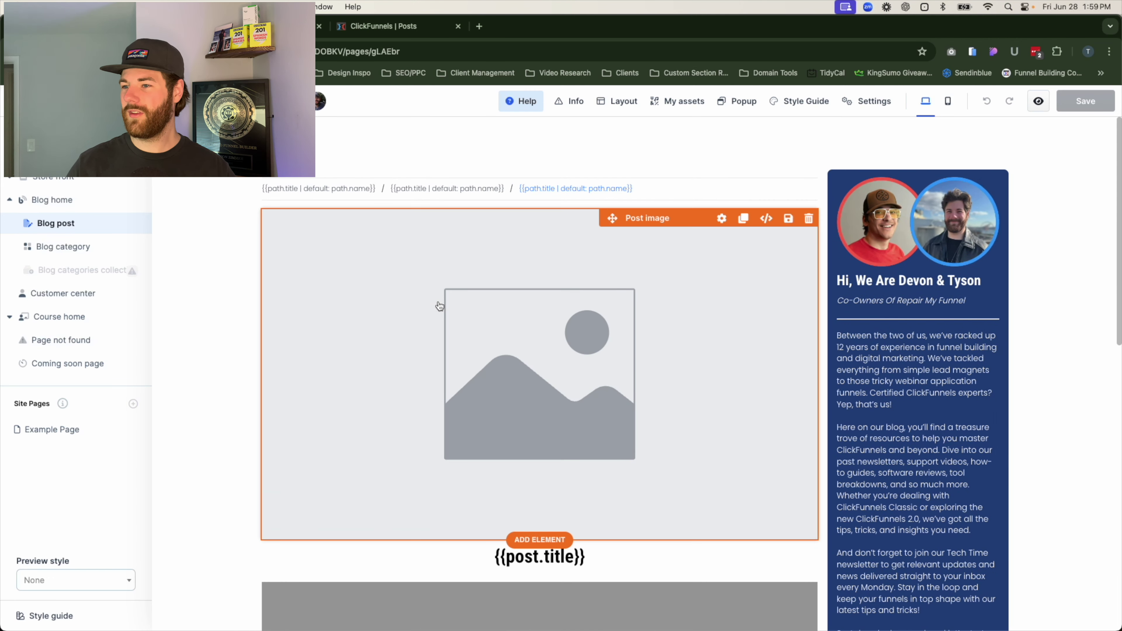
{"action": "scroll", "coordinate": [438, 304], "scroll_direction": "down", "scroll_amount": 2}
{"action": "scroll", "coordinate": [433, 292], "scroll_direction": "down", "scroll_amount": 2}
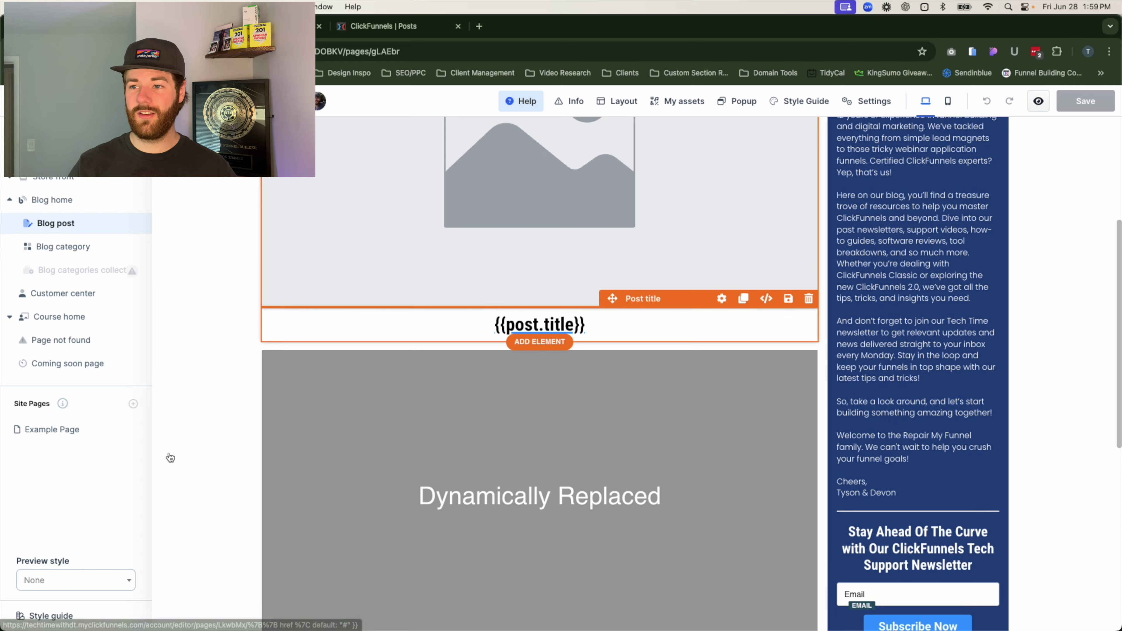
{"action": "scroll", "coordinate": [338, 290], "scroll_direction": "up", "scroll_amount": 2}
{"action": "key", "text": "ctrl+Tab"}
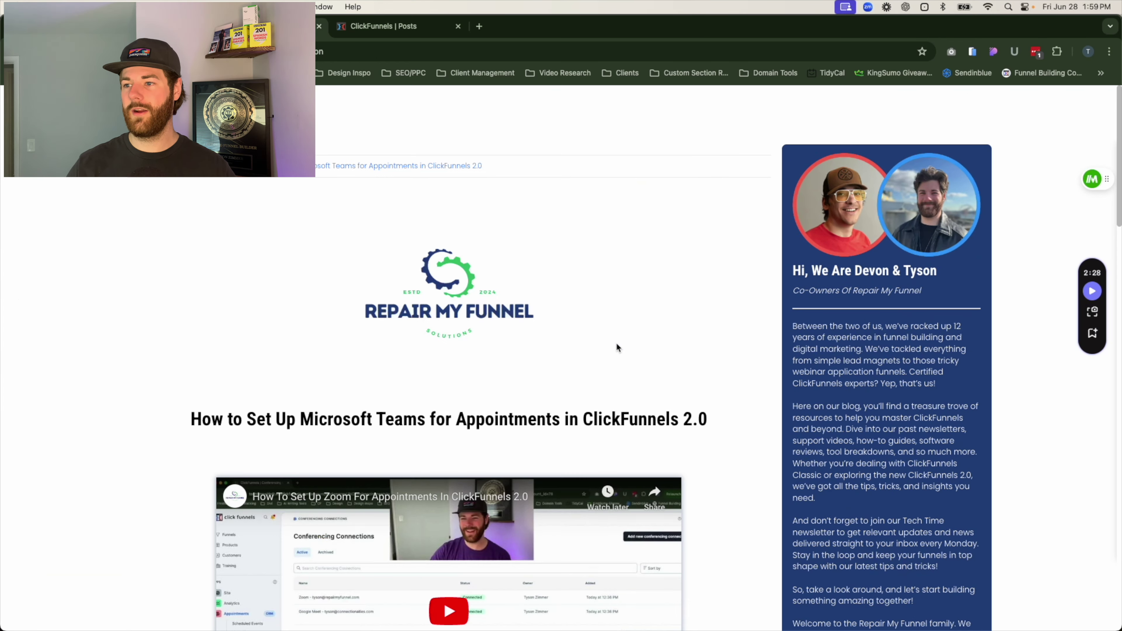
{"action": "scroll", "coordinate": [384, 281], "scroll_direction": "down", "scroll_amount": 5}
{"action": "scroll", "coordinate": [452, 373], "scroll_direction": "up", "scroll_amount": 5}
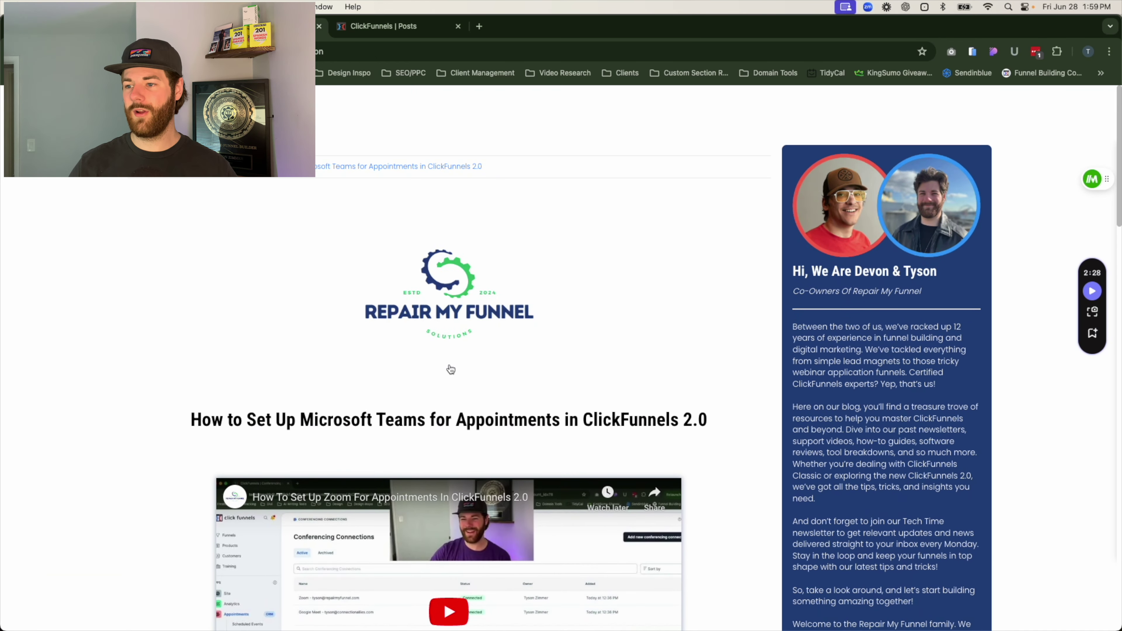
Examine the full Blog post template in the site editor, from the breadcrumb and post image down to its end
{"action": "key", "text": "ctrl+shift+Tab"}
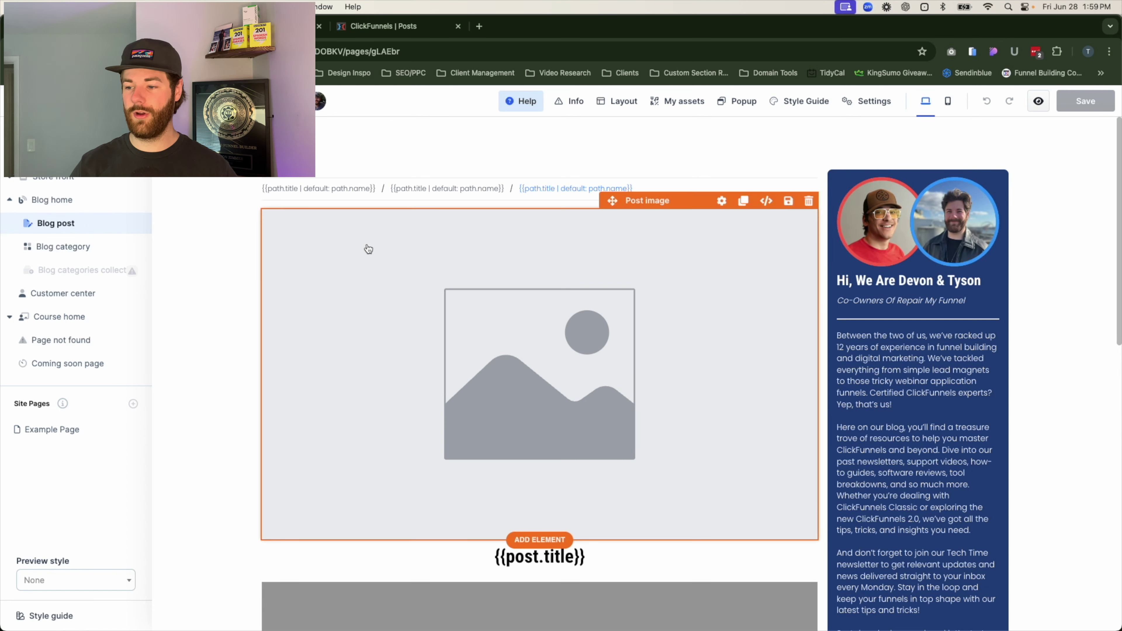
{"action": "scroll", "coordinate": [650, 290], "scroll_direction": "down", "scroll_amount": 3}
{"action": "scroll", "coordinate": [654, 290], "scroll_direction": "down", "scroll_amount": 15}
{"action": "scroll", "coordinate": [516, 225], "scroll_direction": "up", "scroll_amount": 20}
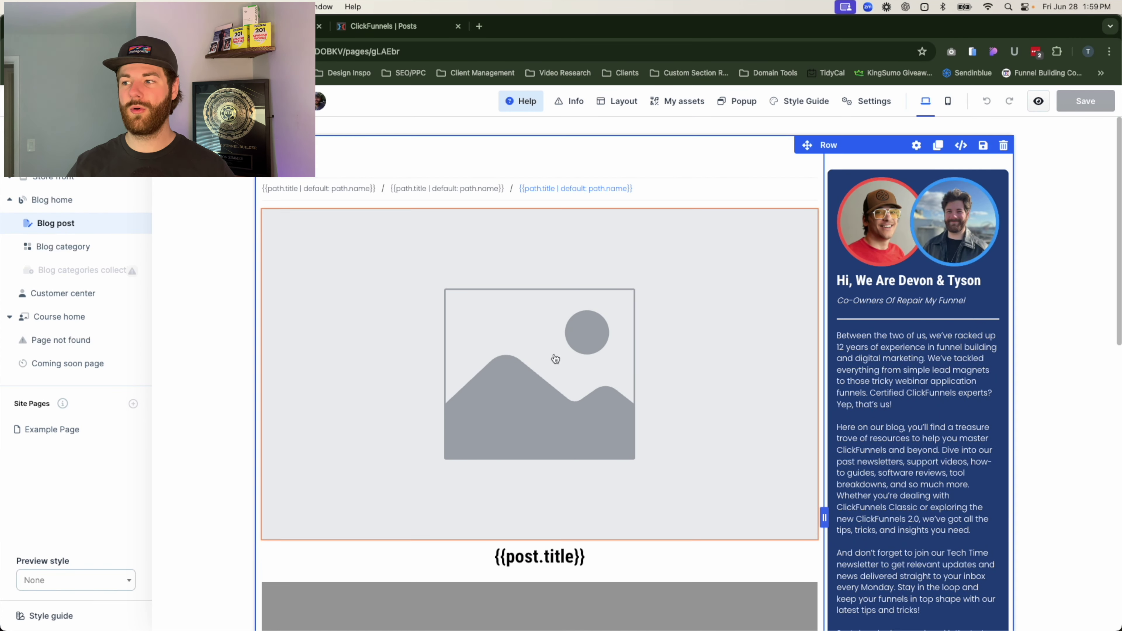
{"action": "scroll", "coordinate": [233, 329], "scroll_direction": "down", "scroll_amount": 1}
{"action": "scroll", "coordinate": [235, 329], "scroll_direction": "up", "scroll_amount": 1}
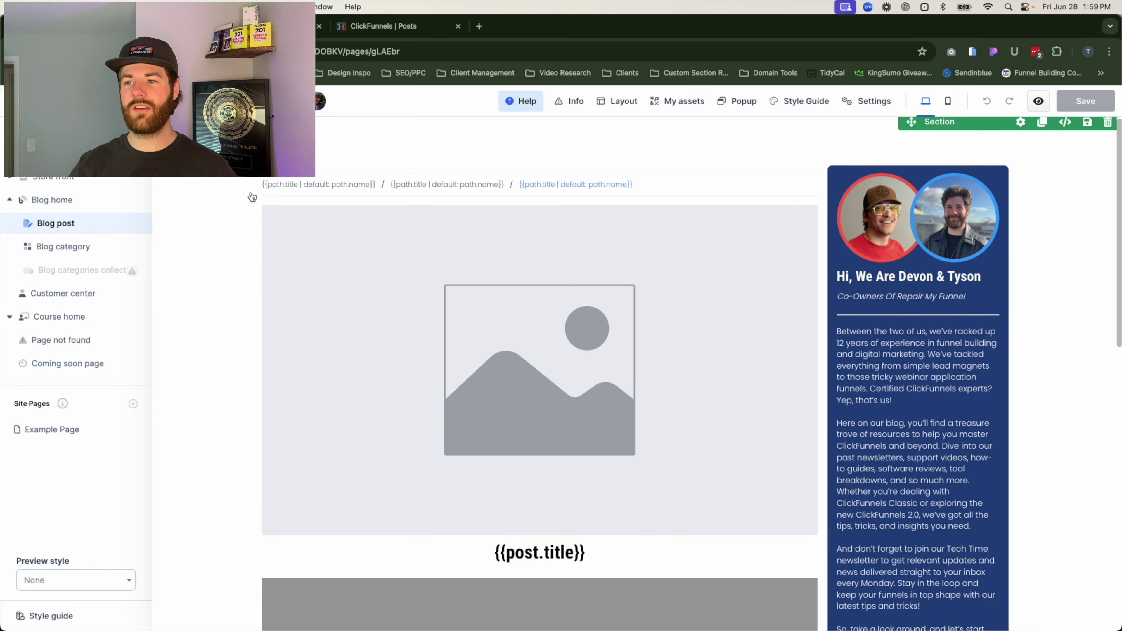
Try overriding the breadcrumbs' typography in the Blog post template with a larger font size, and undo the change
{"action": "scroll", "coordinate": [293, 301], "scroll_direction": "down", "scroll_amount": 5}
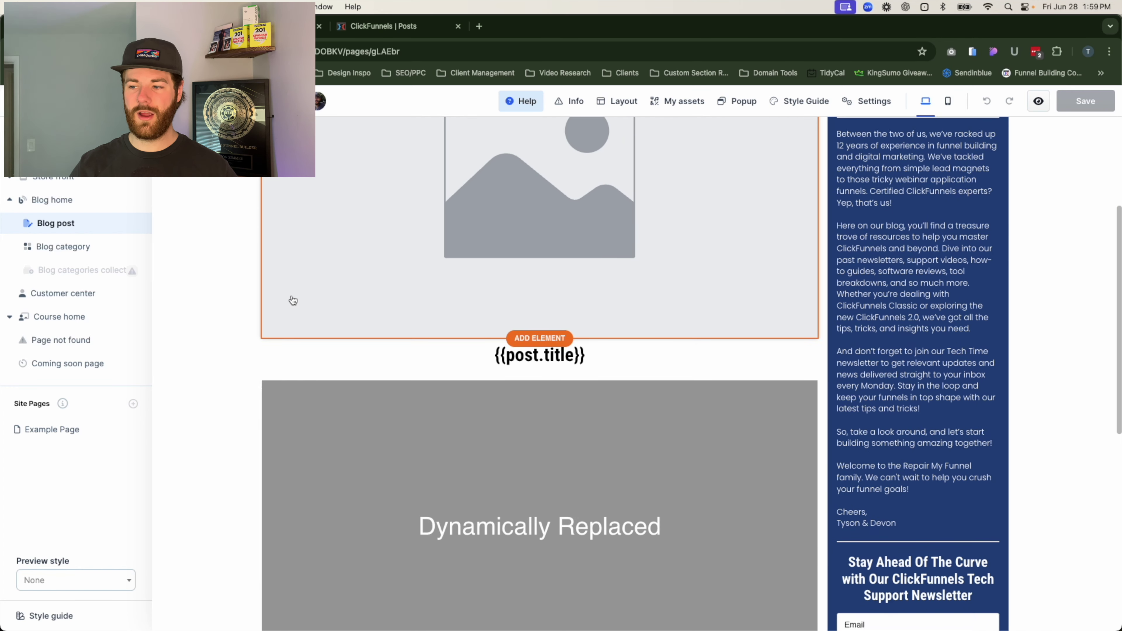
{"action": "scroll", "coordinate": [293, 300], "scroll_direction": "up", "scroll_amount": 5}
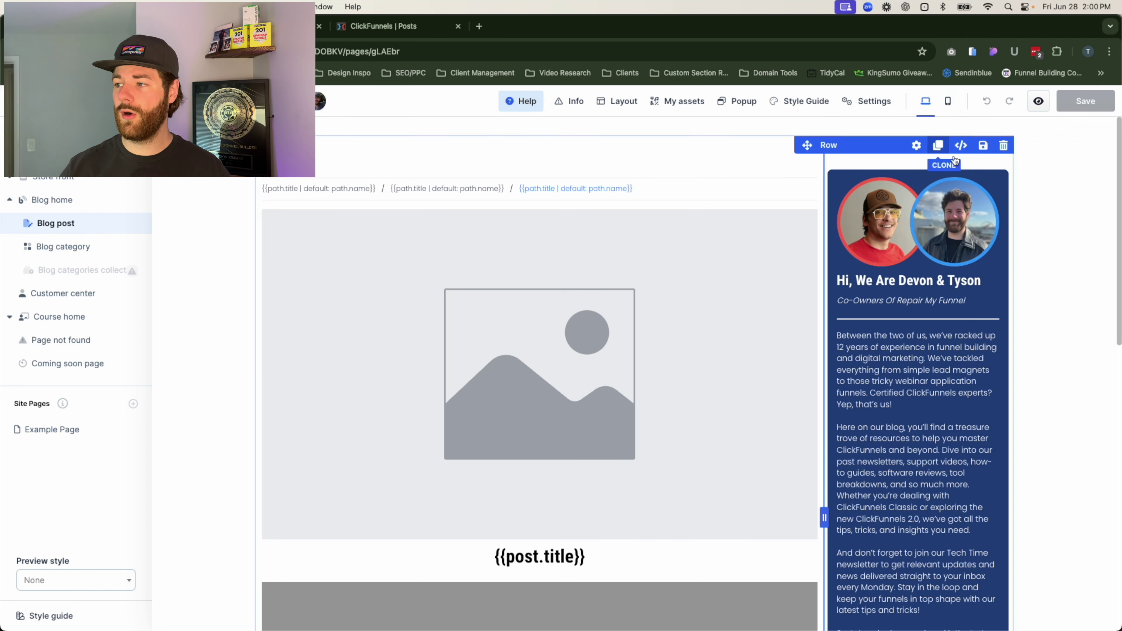
{"action": "left_click", "coordinate": [366, 194]}
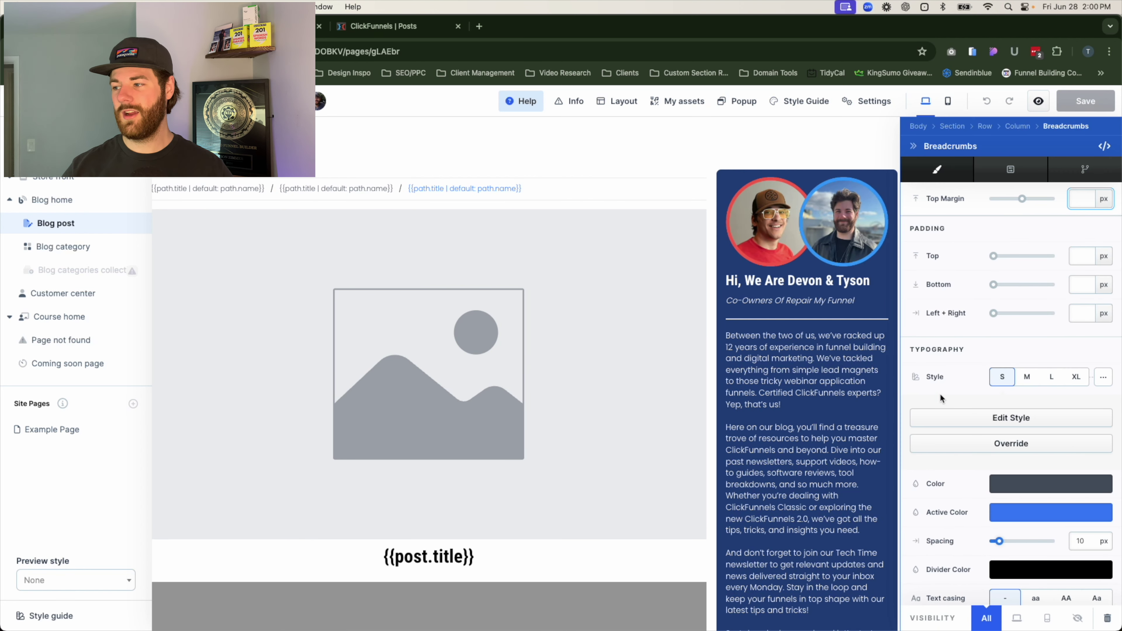
{"action": "scroll", "coordinate": [1039, 507], "scroll_direction": "down", "scroll_amount": 2}
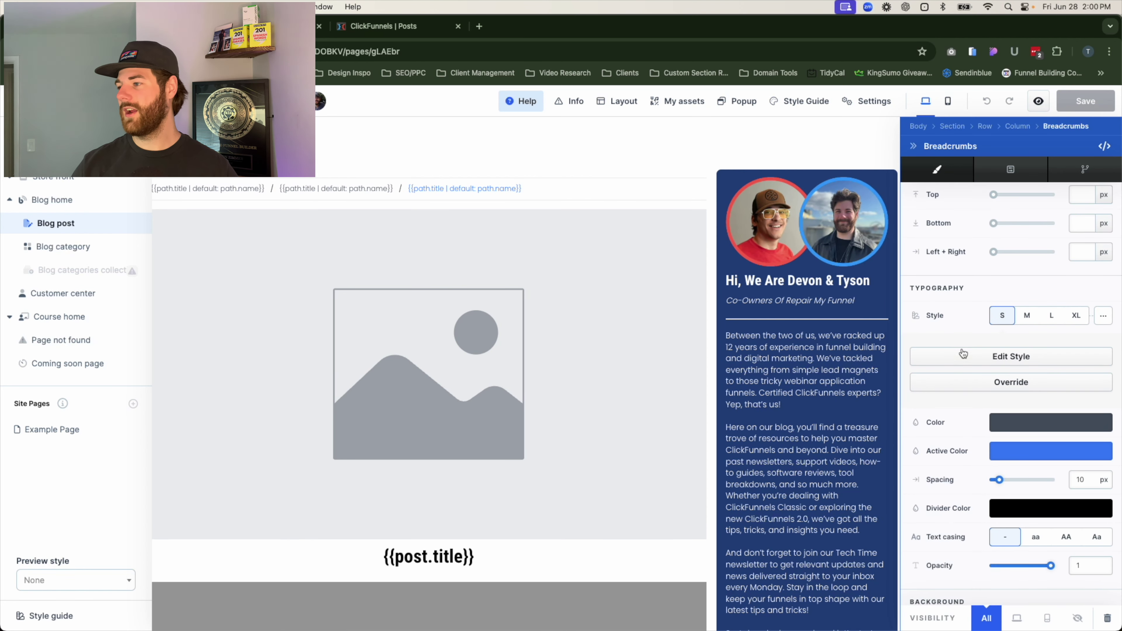
{"action": "left_click", "coordinate": [1032, 383]}
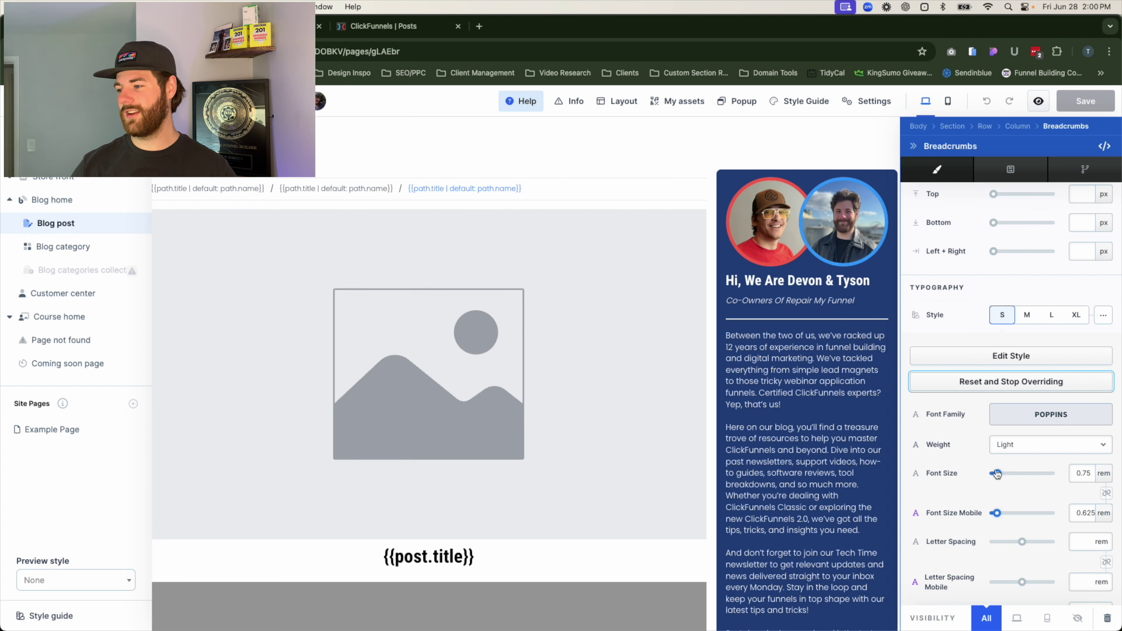
{"action": "left_click_drag", "start_coordinate": [995, 474], "coordinate": [1015, 474]}
{"action": "left_click", "coordinate": [487, 128]}
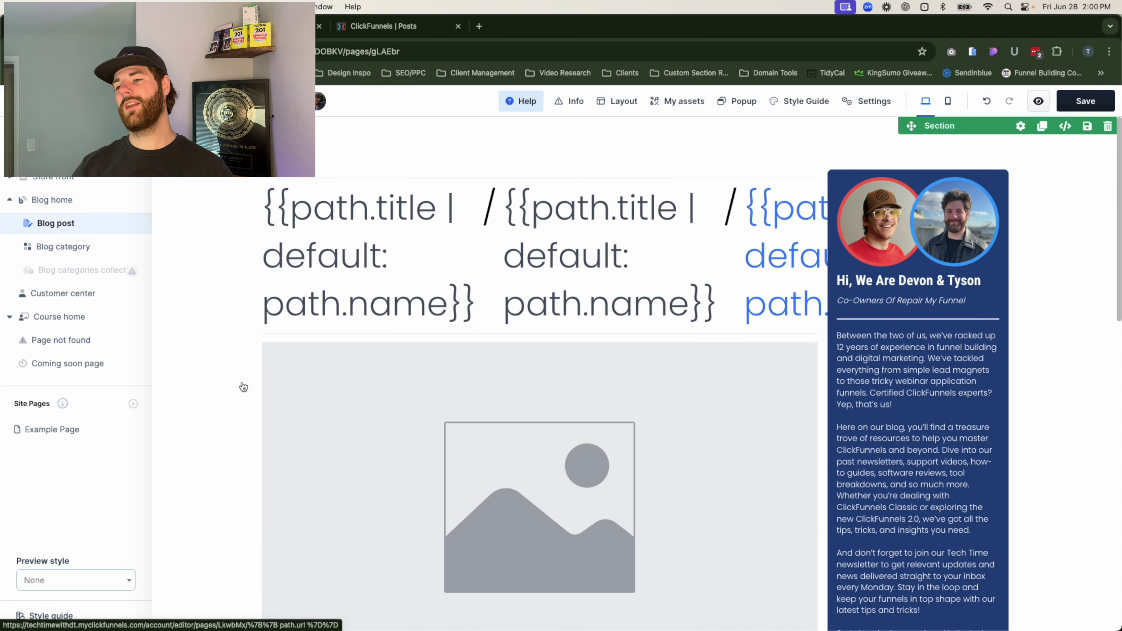
{"action": "key", "text": "super+z"}
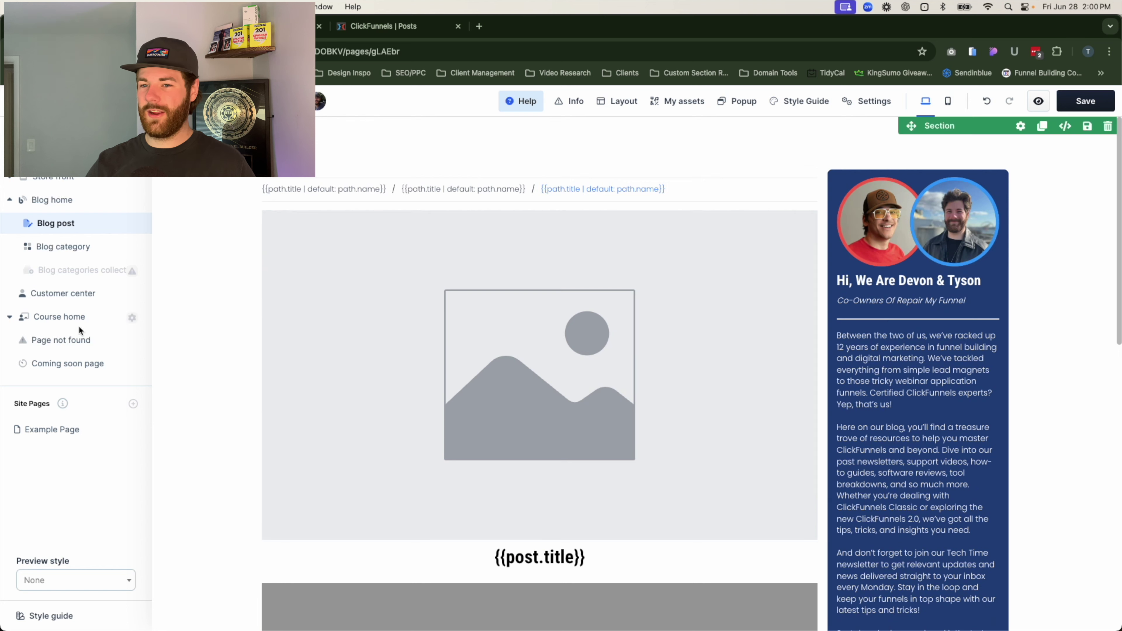
Open the Blog category template, discarding unsaved changes, and open the ClickFunnels 2.0 category page from the live Microsoft Teams post's breadcrumbs
{"action": "left_click", "coordinate": [151, 256]}
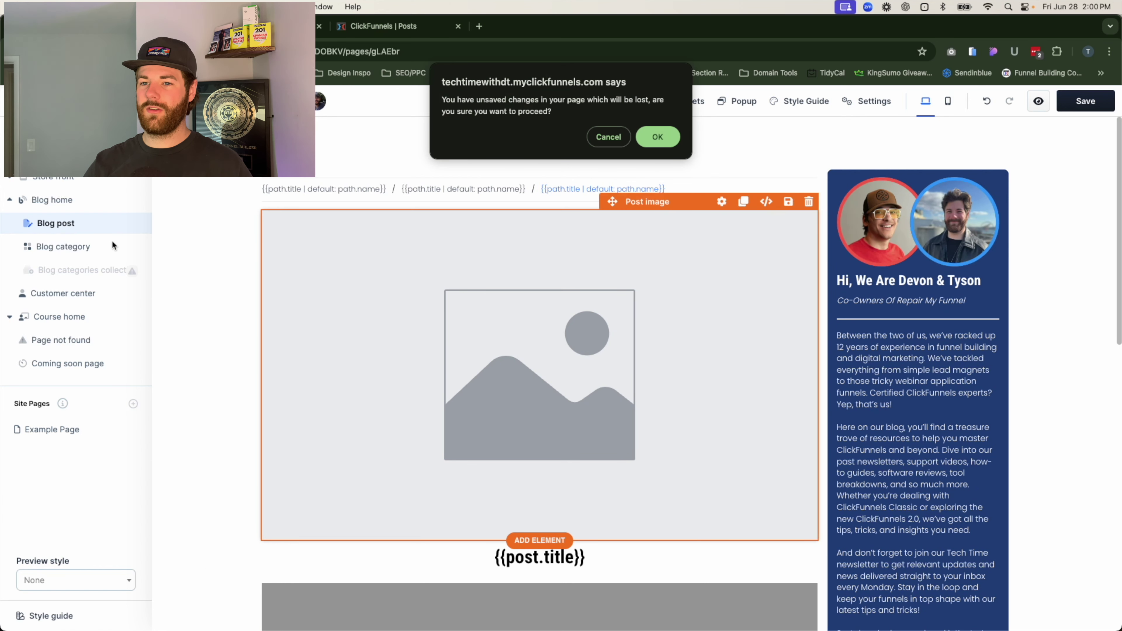
{"action": "left_click", "coordinate": [657, 137]}
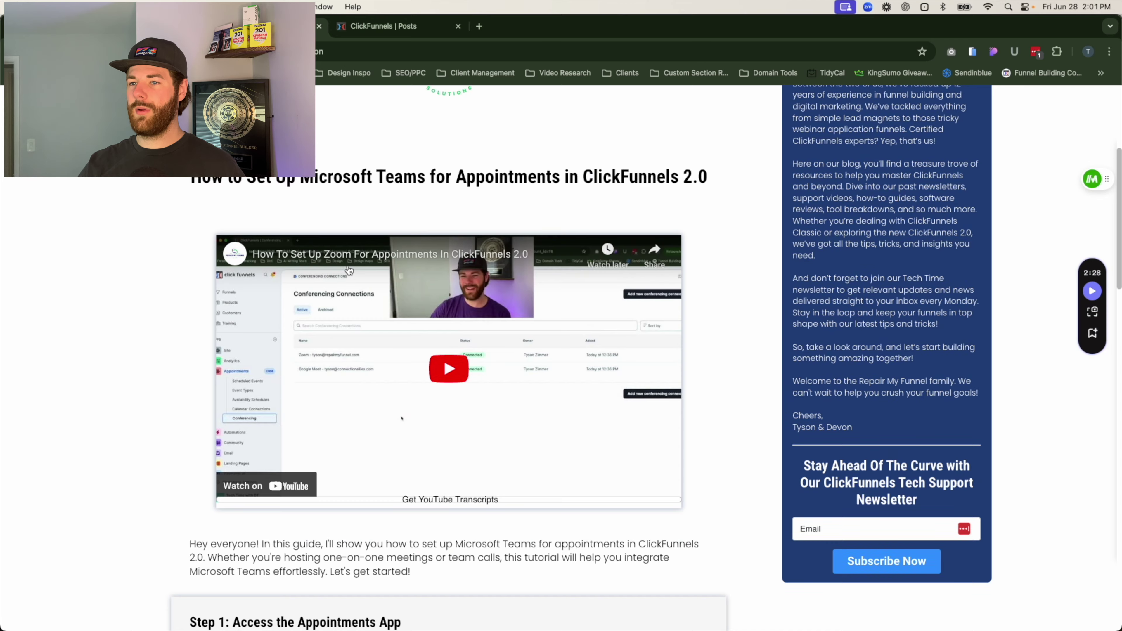
{"action": "scroll", "coordinate": [401, 418], "scroll_direction": "up", "scroll_amount": 5}
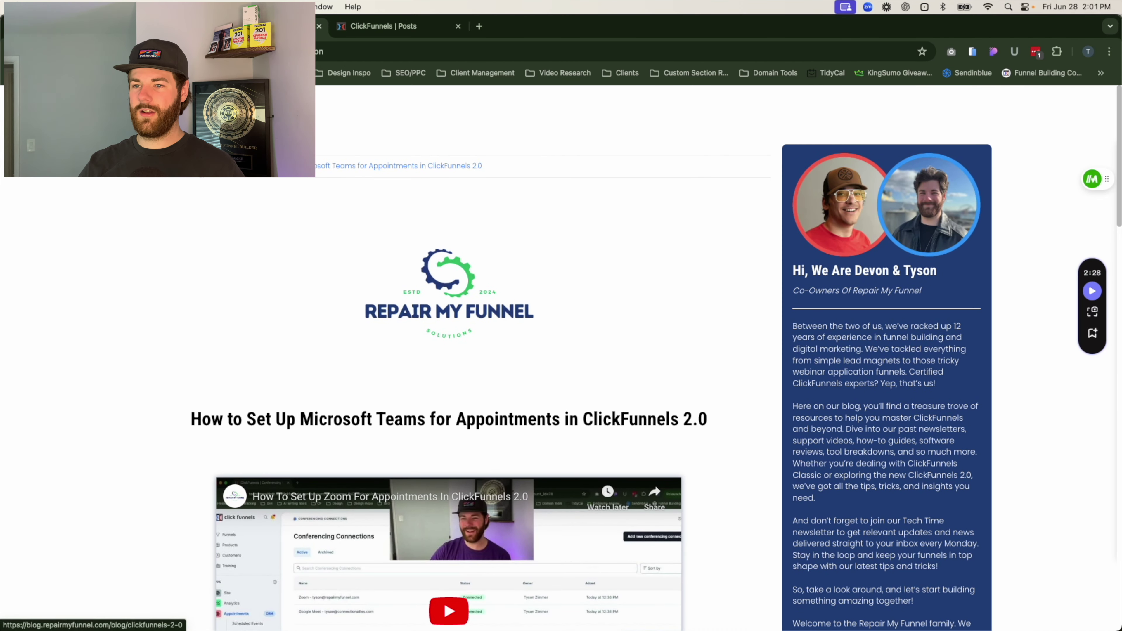
{"action": "left_click", "coordinate": [213, 166]}
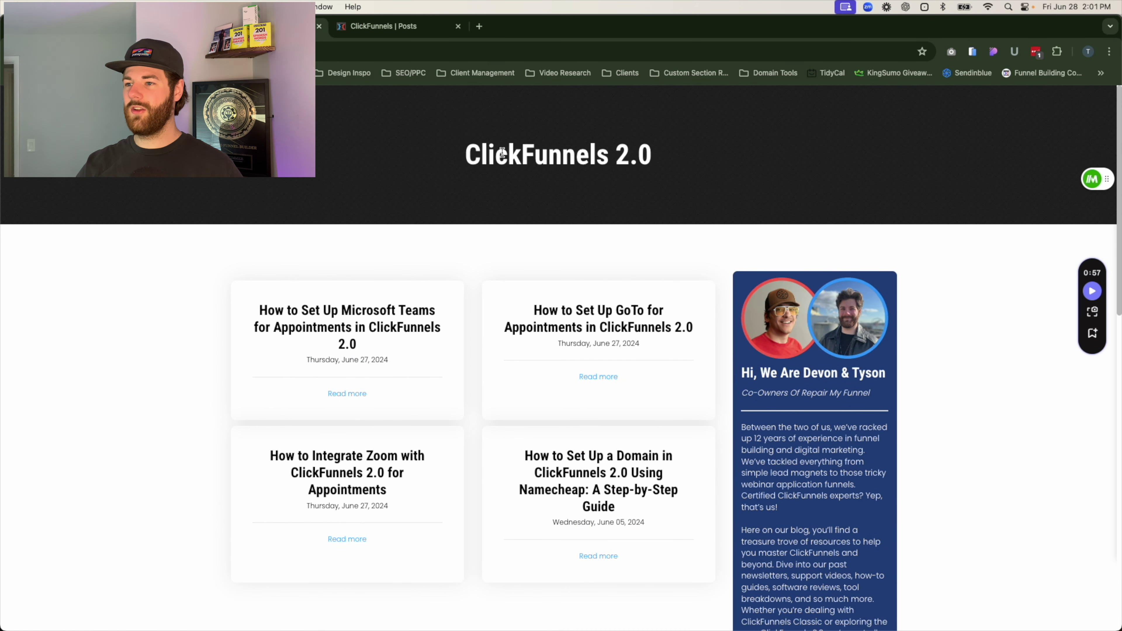
Compare the live ClickFunnels 2.0 category page's heading and post cards with the Blog category template's placeholders, and review the template down to its footer
{"action": "left_click_drag", "start_coordinate": [453, 165], "coordinate": [777, 165]}
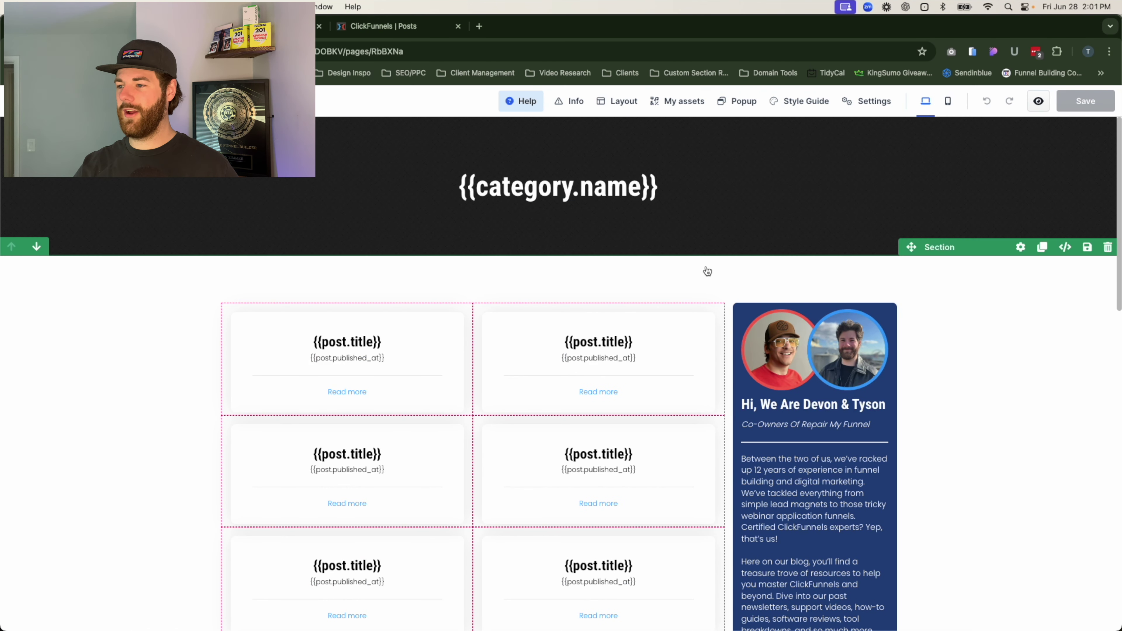
{"action": "scroll", "coordinate": [546, 288], "scroll_direction": "down", "scroll_amount": 3}
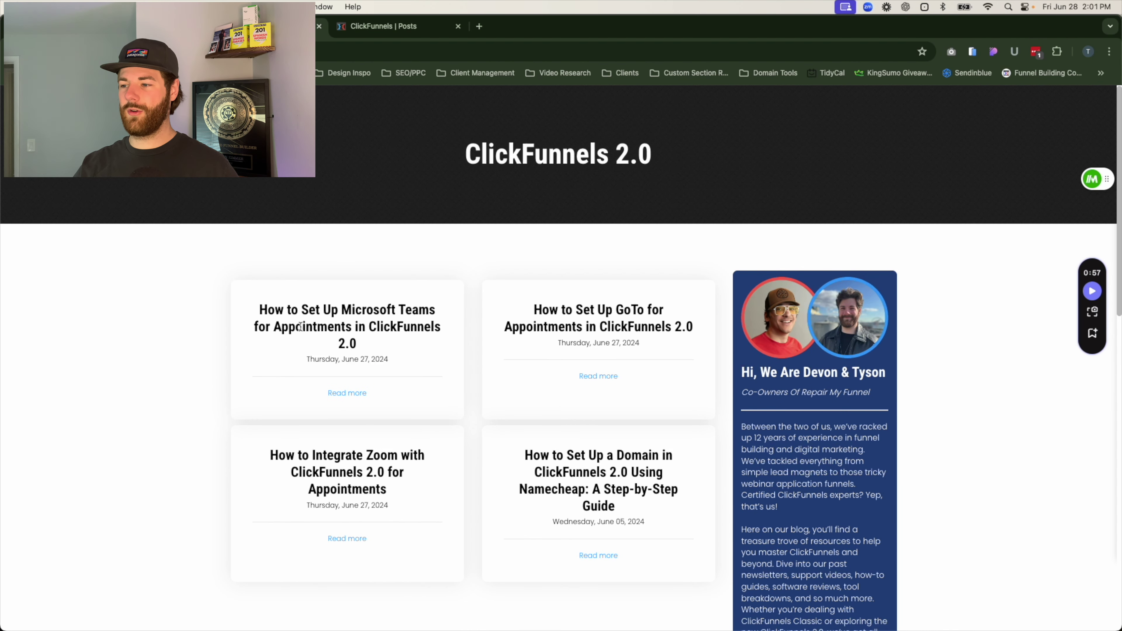
{"action": "scroll", "coordinate": [300, 326], "scroll_direction": "down", "scroll_amount": 5}
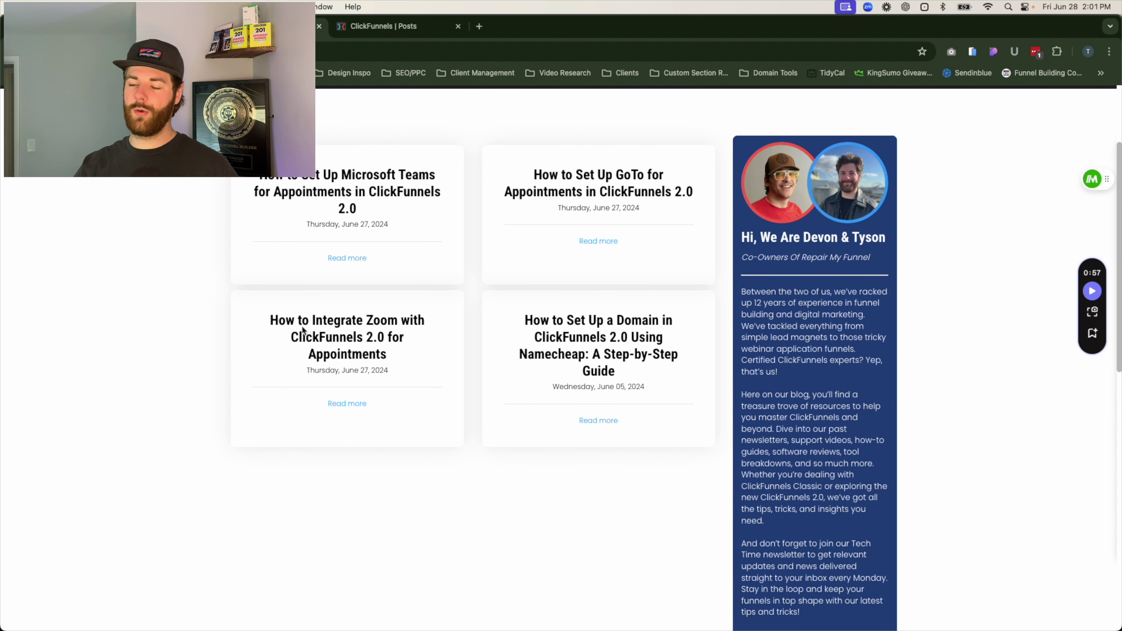
{"action": "scroll", "coordinate": [546, 388], "scroll_direction": "up", "scroll_amount": 5}
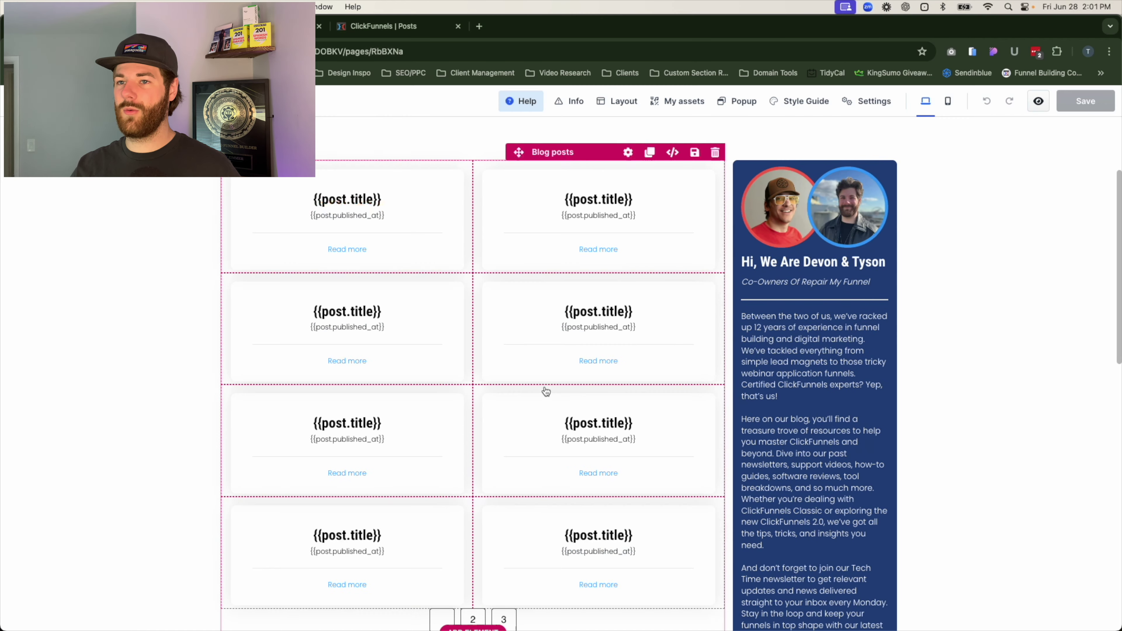
{"action": "scroll", "coordinate": [547, 392], "scroll_direction": "down", "scroll_amount": 15}
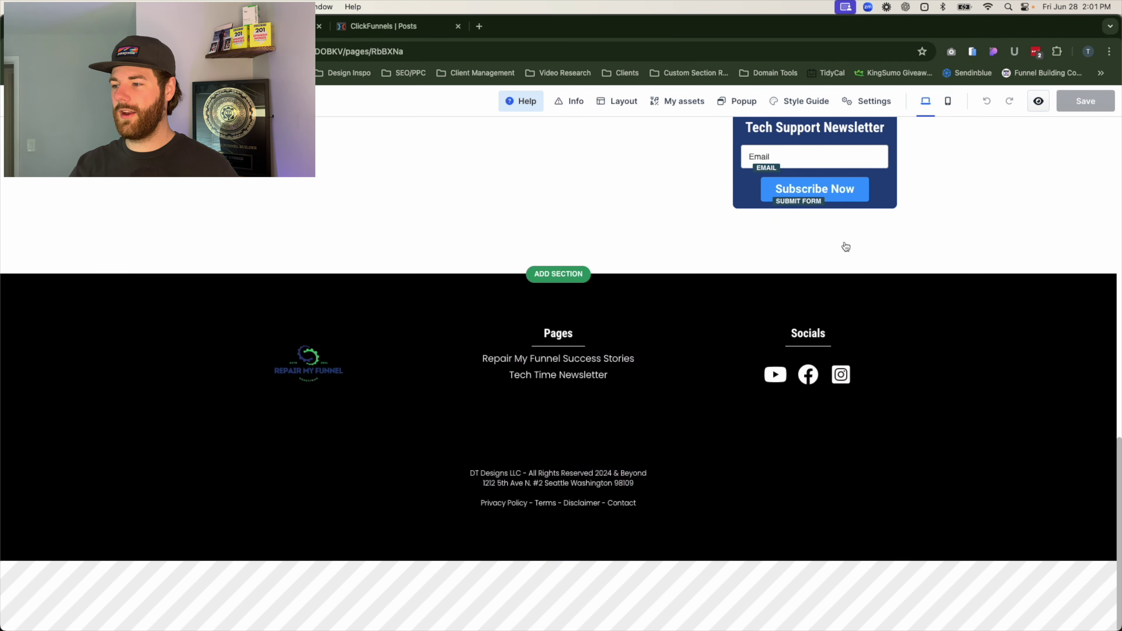
{"action": "scroll", "coordinate": [899, 364], "scroll_direction": "up", "scroll_amount": 8}
{"action": "scroll", "coordinate": [931, 381], "scroll_direction": "up", "scroll_amount": 8}
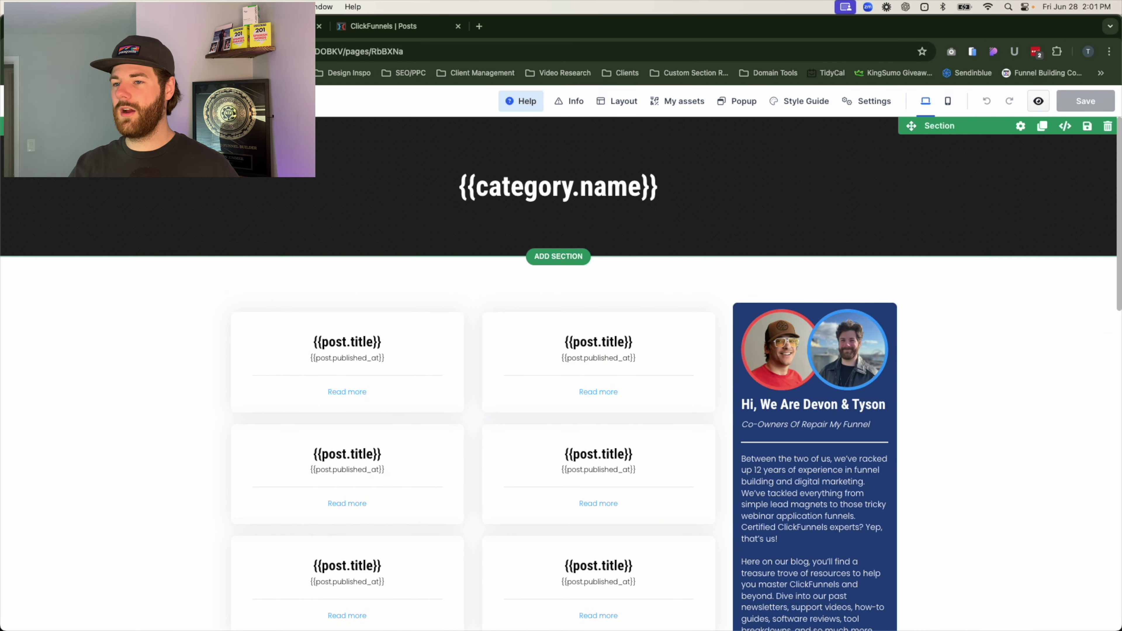